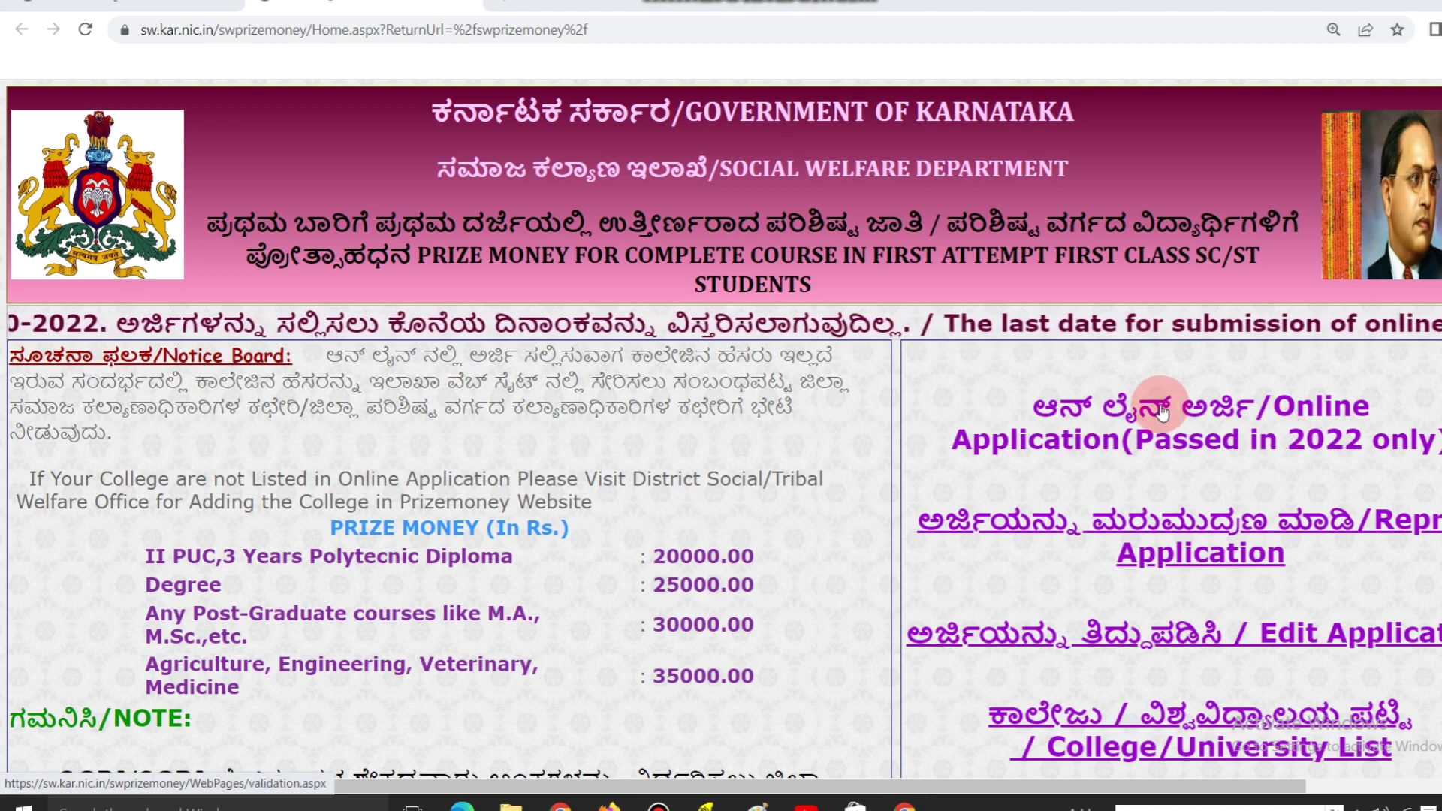
Open the online application for students who passed in 2022 and go to its SSLC details form
{"action": "left_click", "coordinate": [1130, 409]}
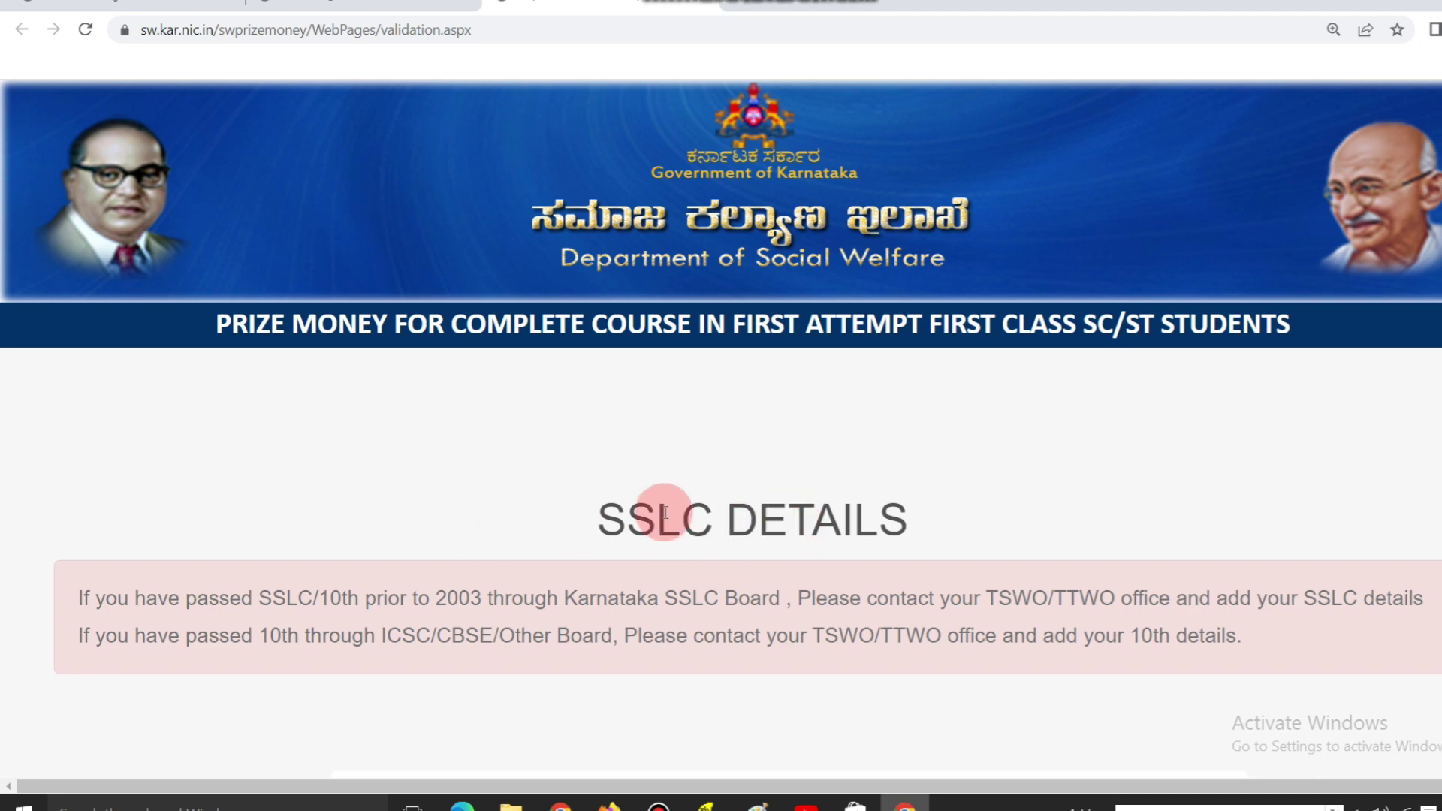
{"action": "scroll", "coordinate": [661, 504], "scroll_direction": "down", "scroll_amount": 8}
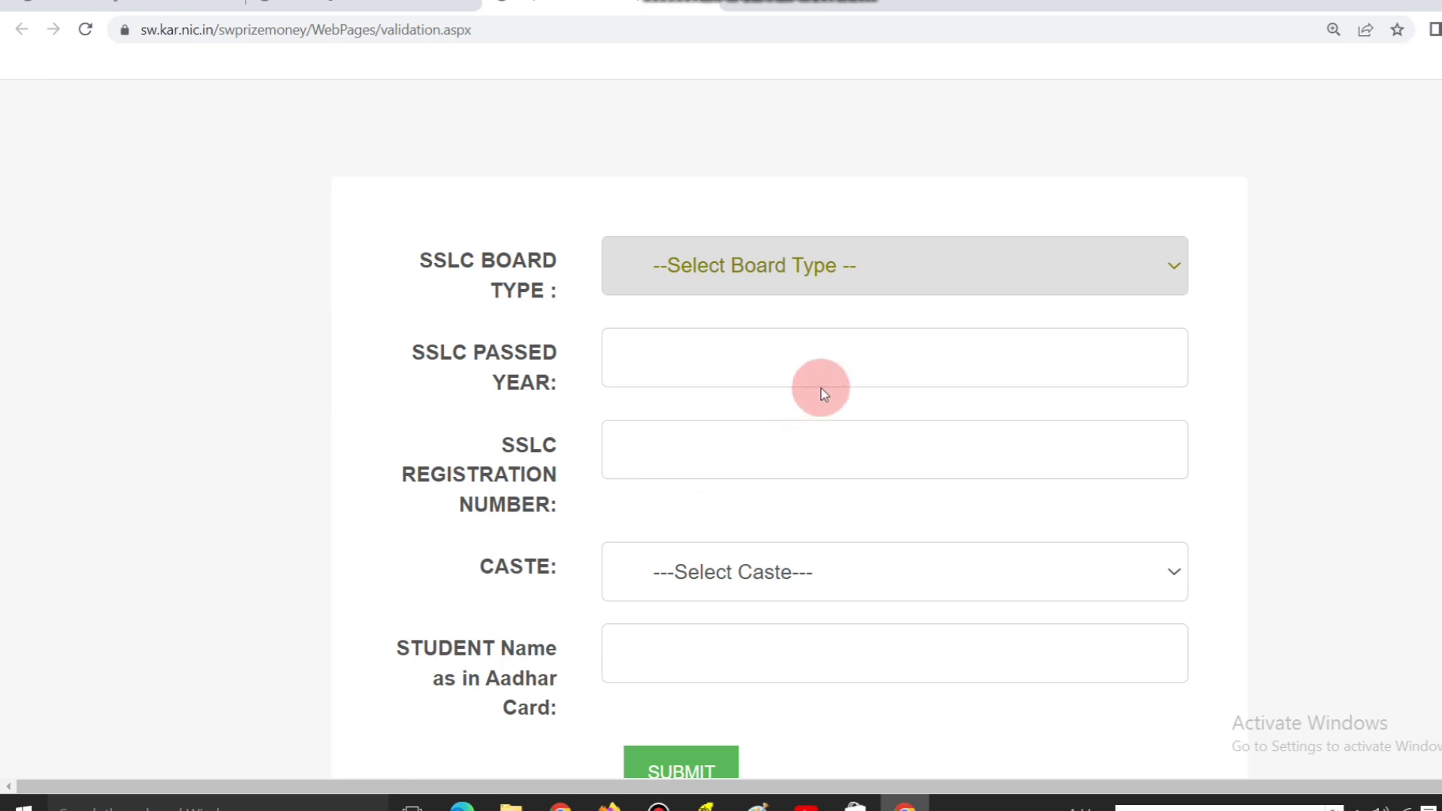
{"action": "scroll", "coordinate": [854, 715], "scroll_direction": "down", "scroll_amount": 1}
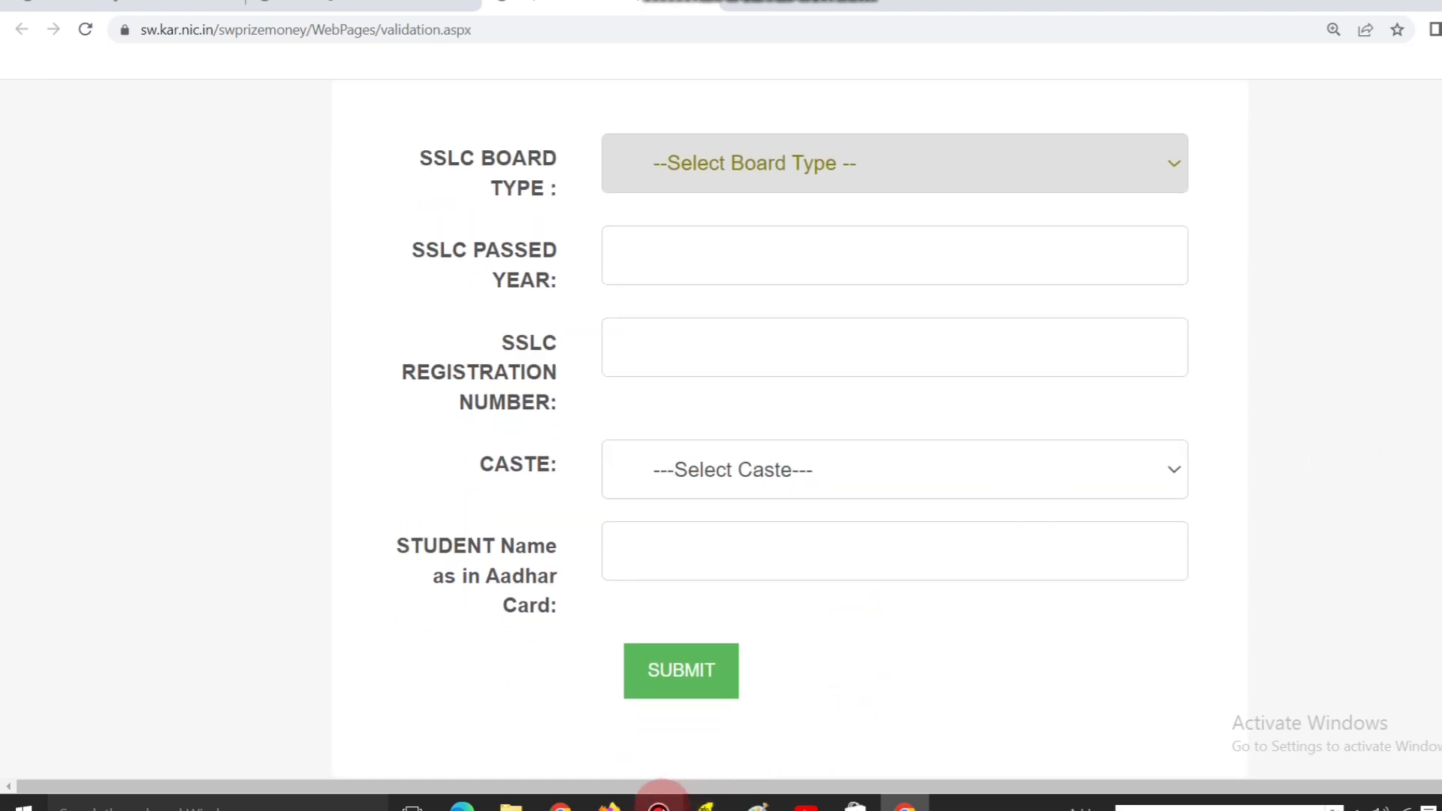
Set the SSLC board type to SSLC Board Karnataka
{"action": "left_click", "coordinate": [658, 808]}
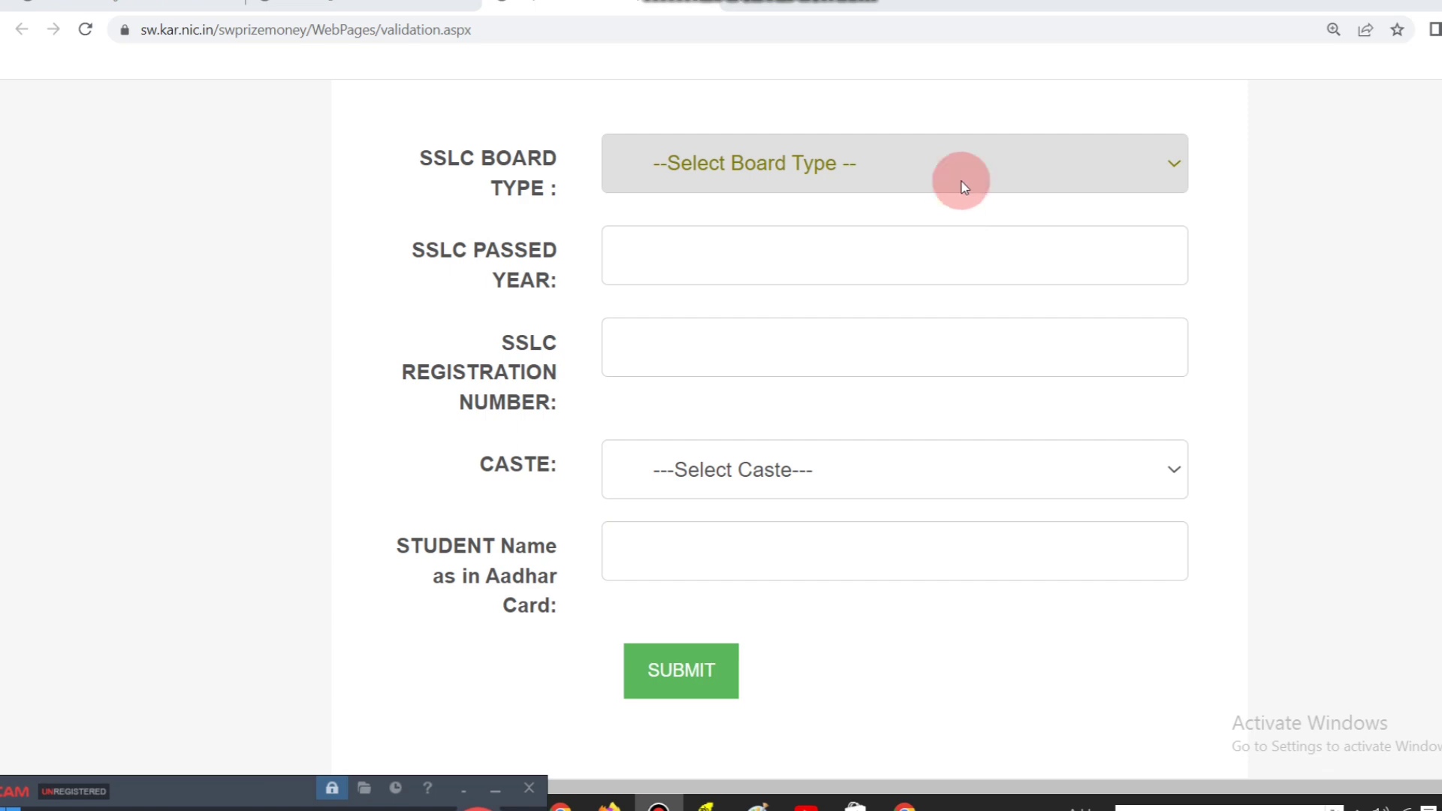
{"action": "left_click", "coordinate": [744, 171]}
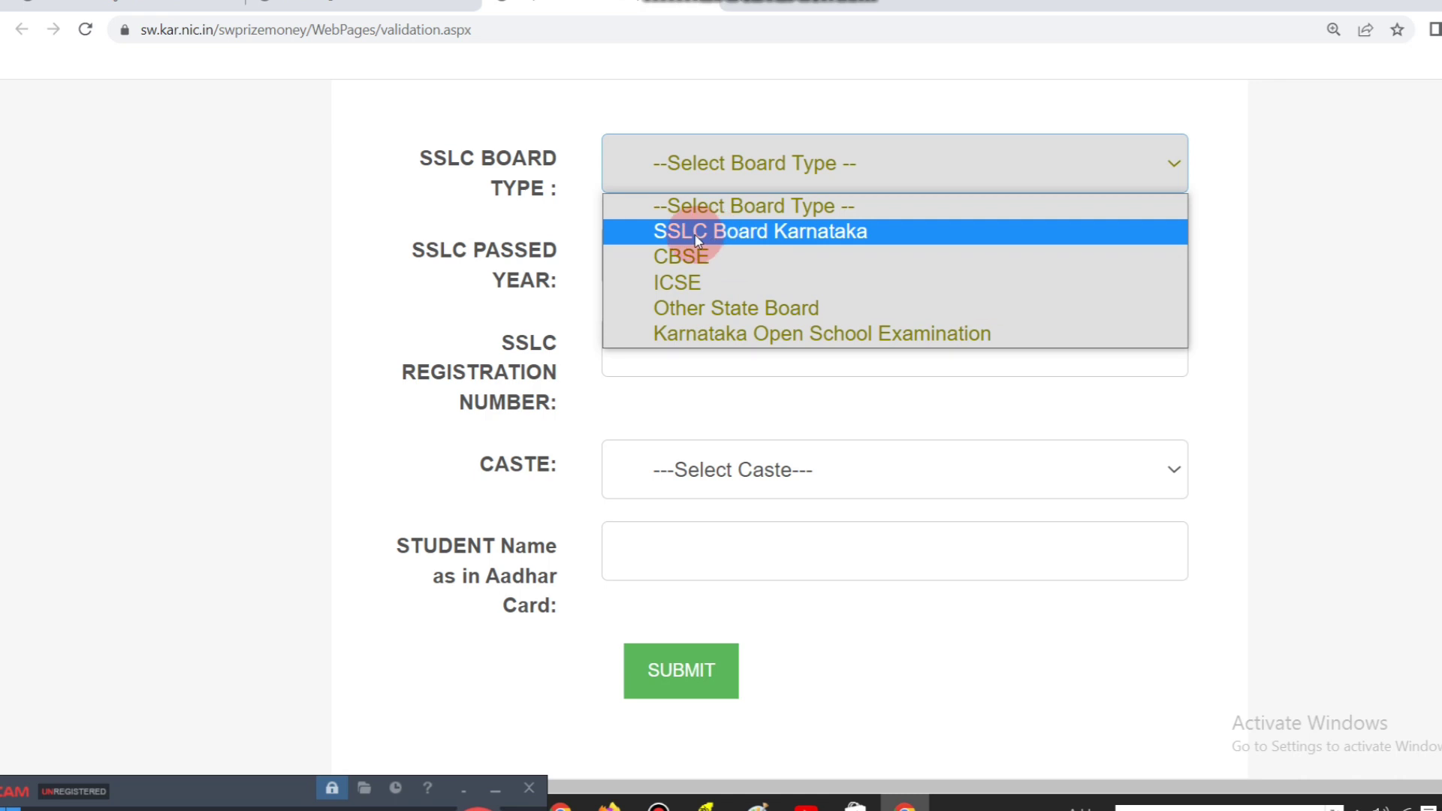
{"action": "left_click", "coordinate": [827, 234]}
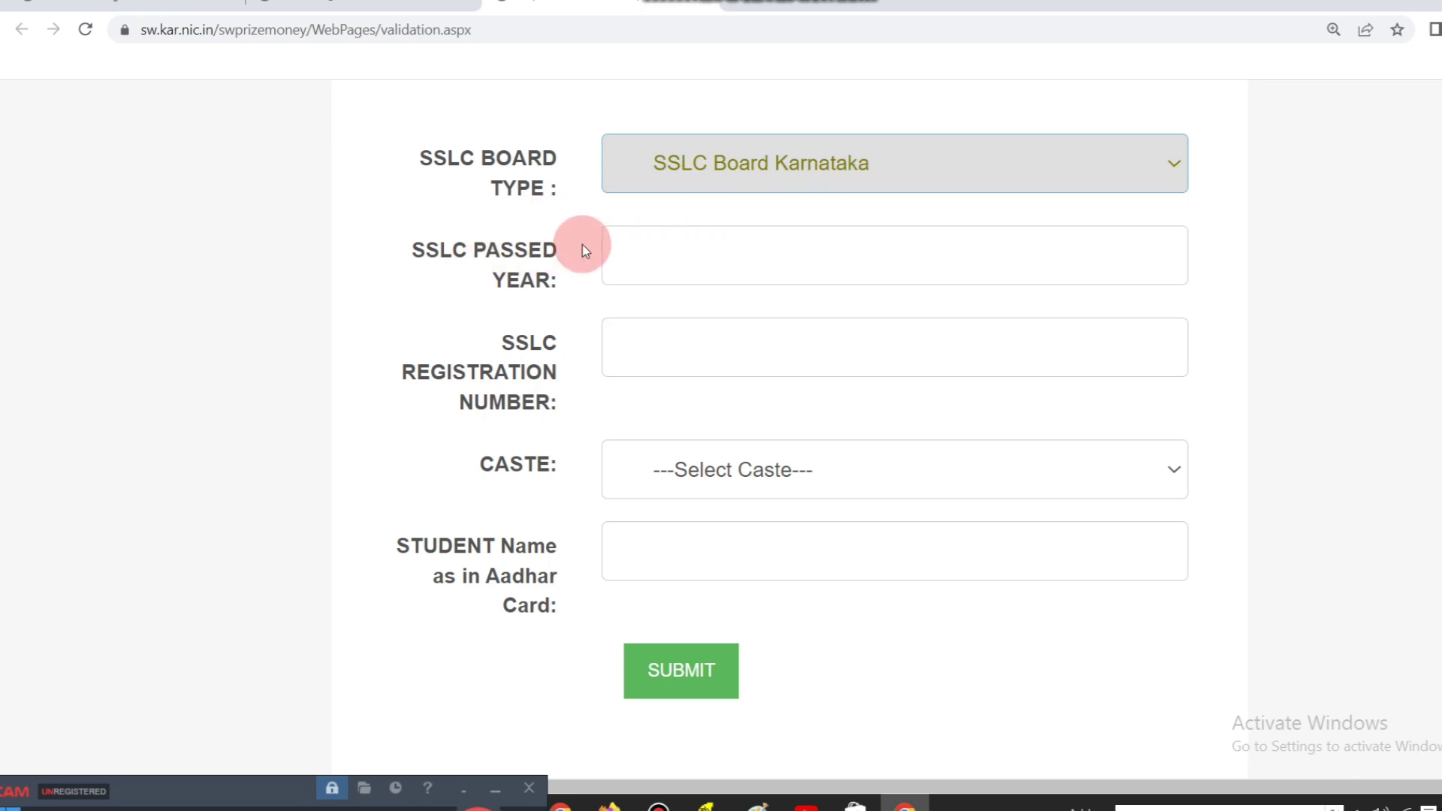
Go through the SSLC passed year, registration number and student name fields, and set the caste to ST
{"action": "left_click", "coordinate": [670, 241]}
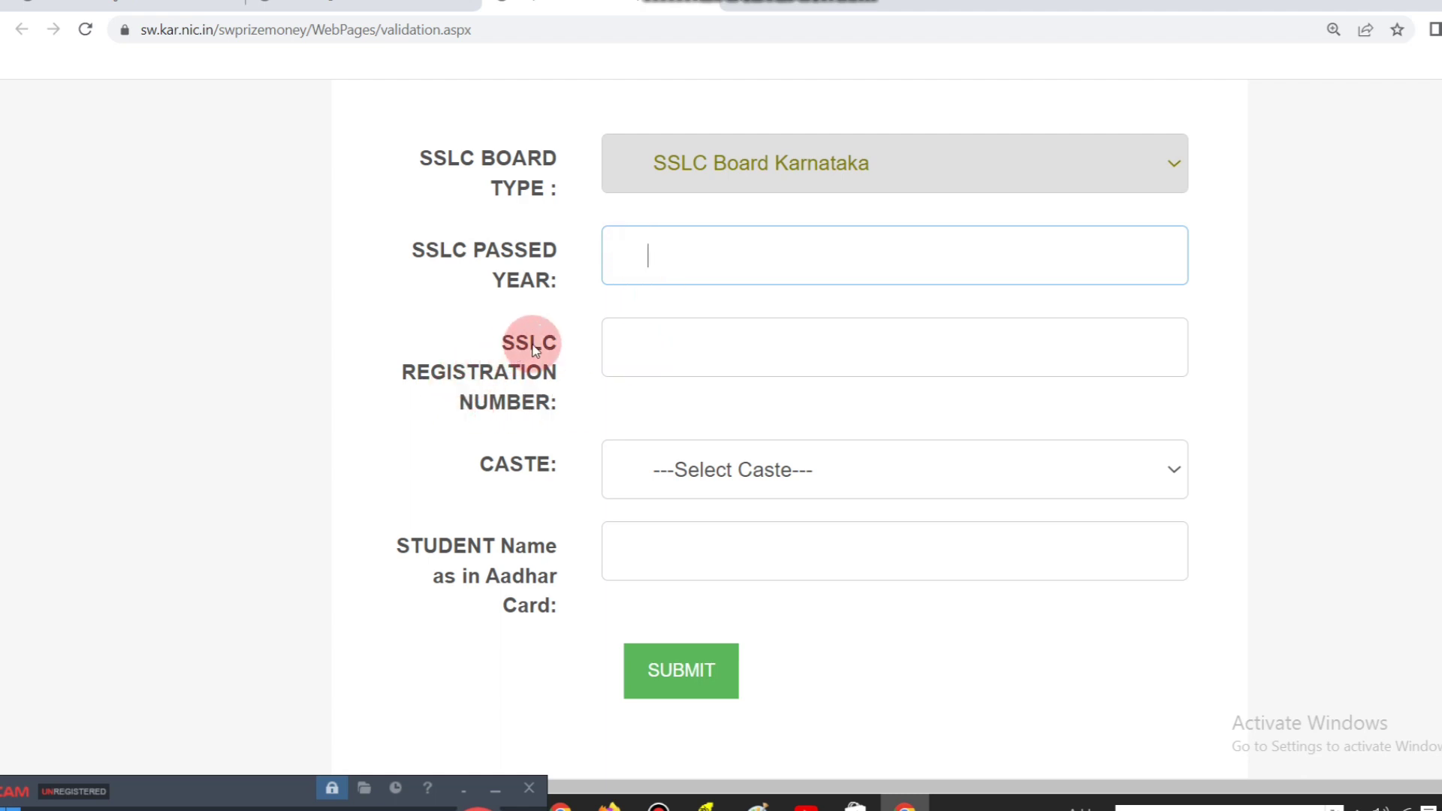
{"action": "left_click", "coordinate": [659, 367]}
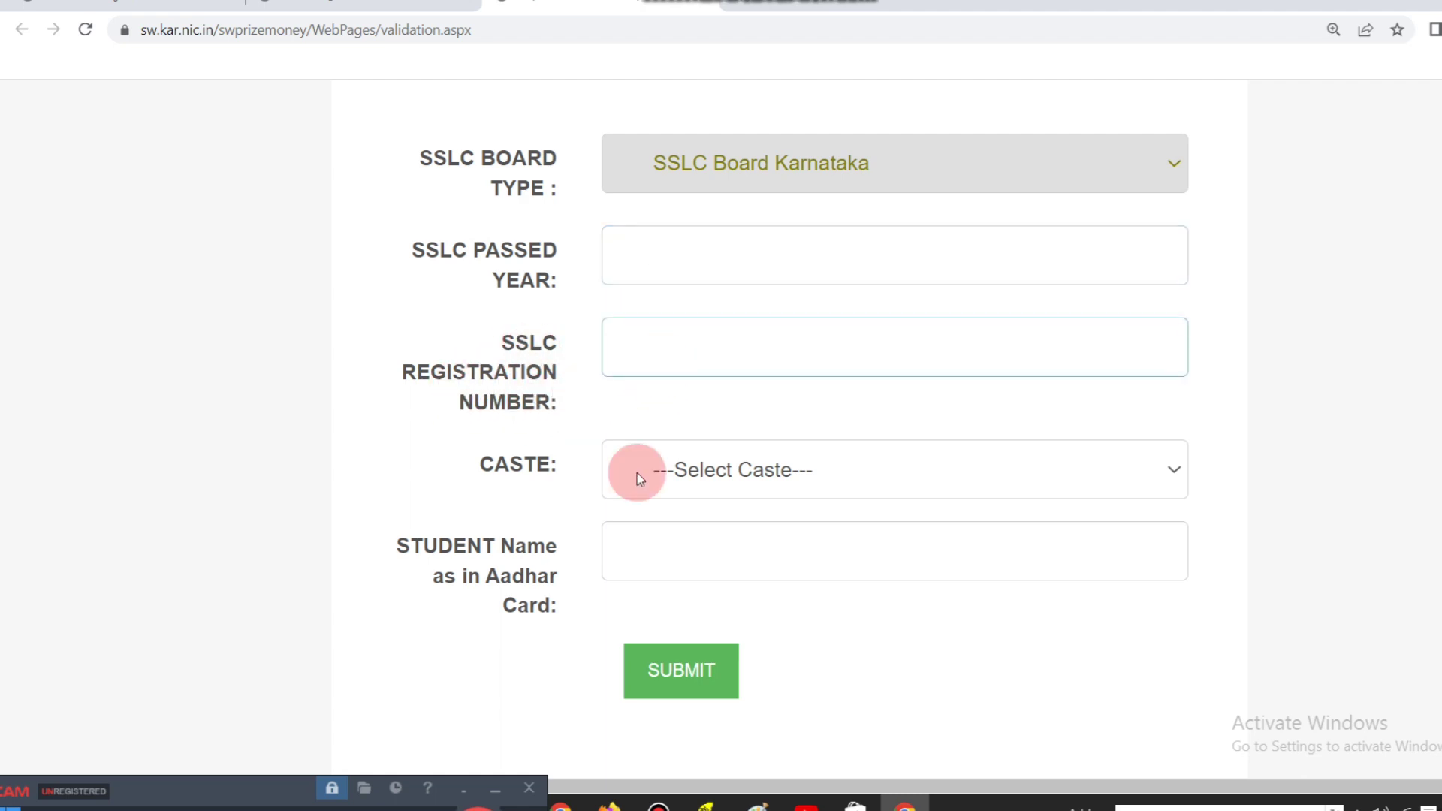
{"action": "left_click", "coordinate": [580, 471]}
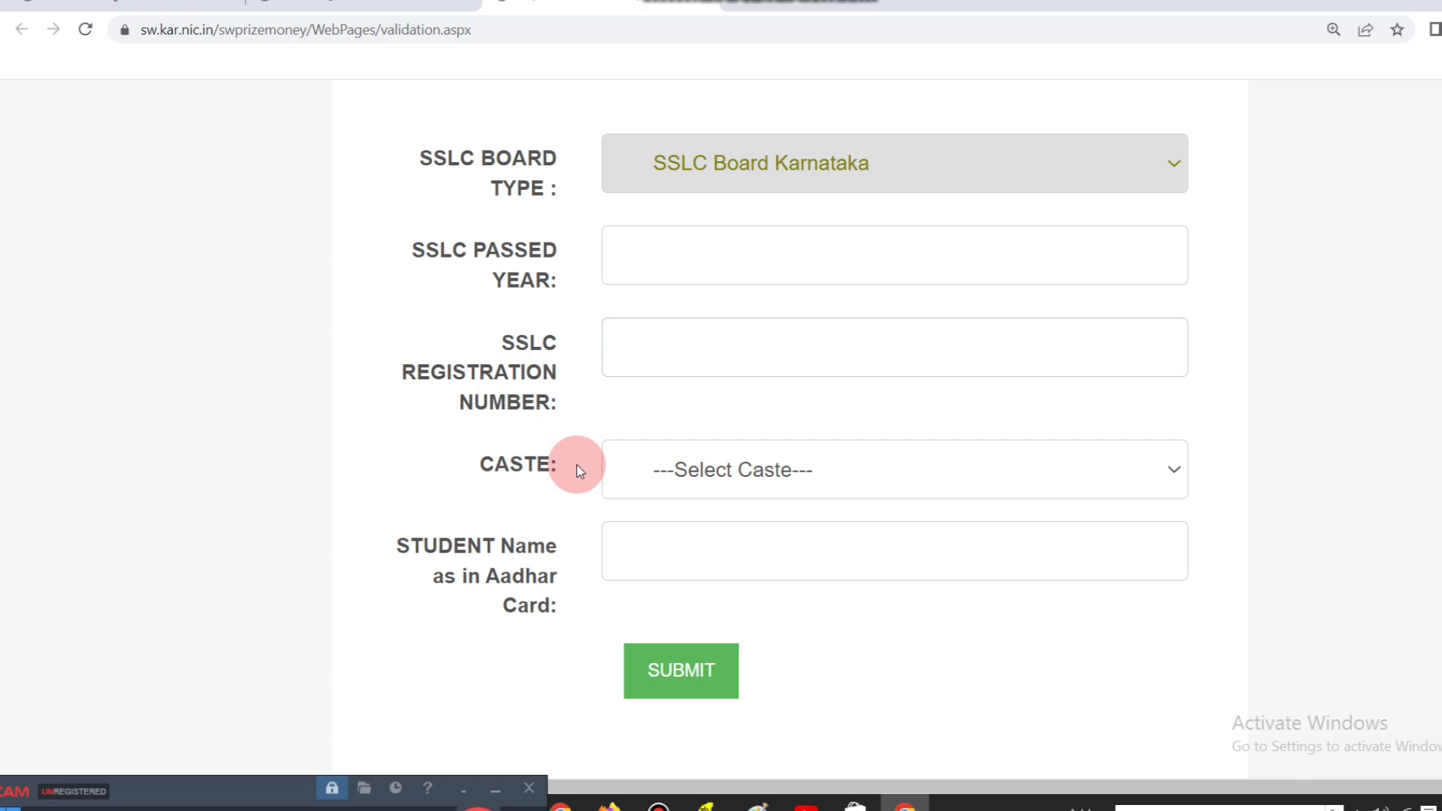
{"action": "left_click", "coordinate": [699, 470]}
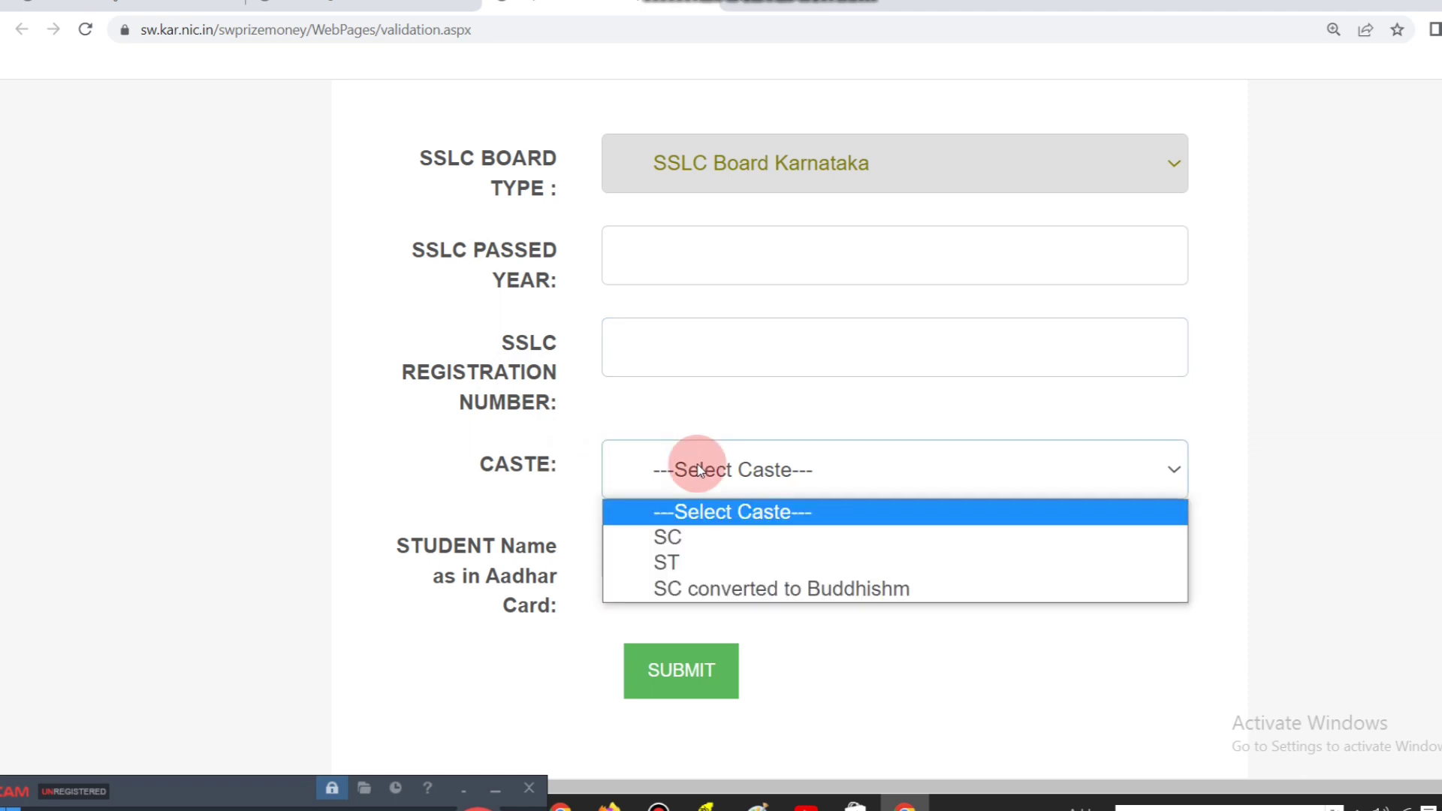
{"action": "left_click", "coordinate": [701, 561]}
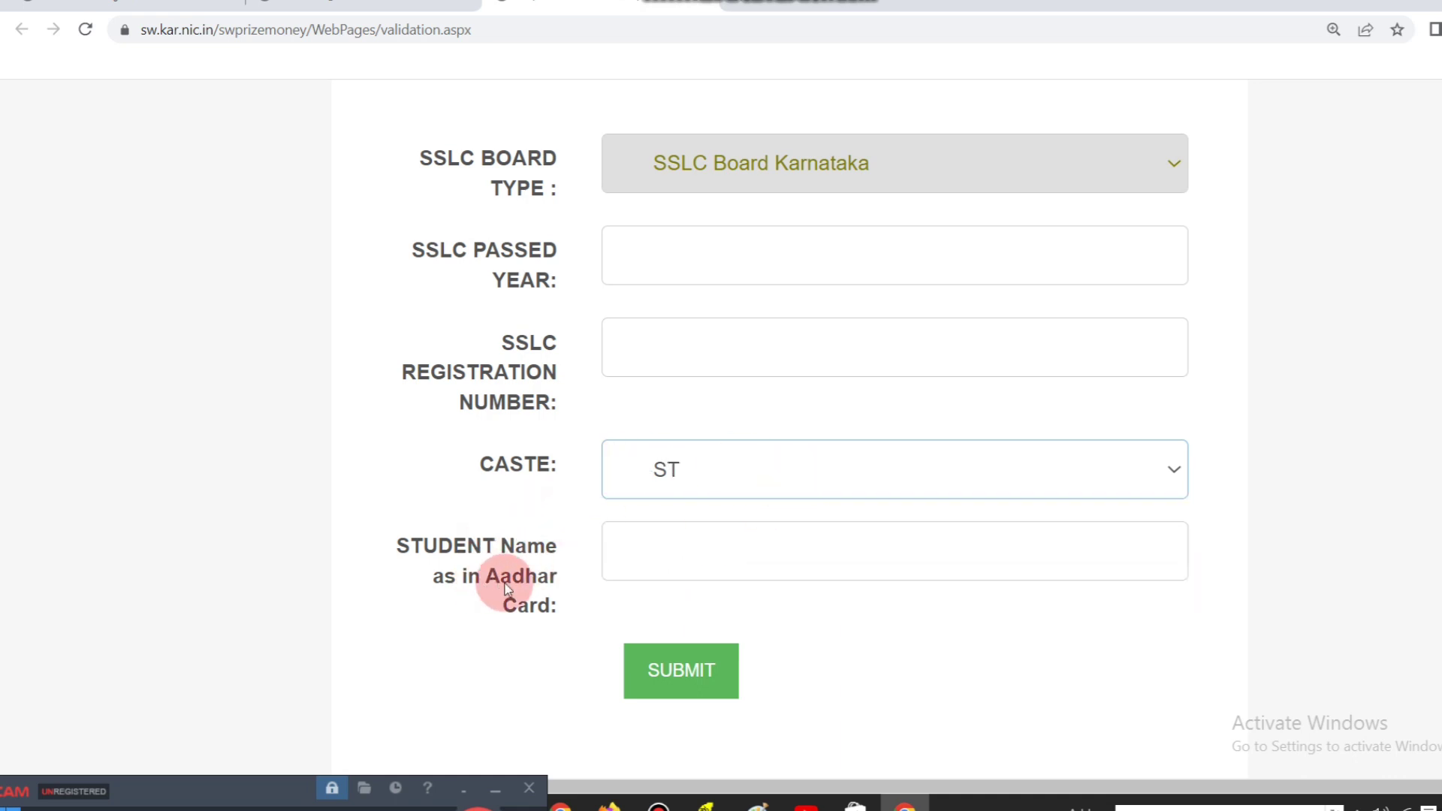
{"action": "left_click", "coordinate": [705, 548]}
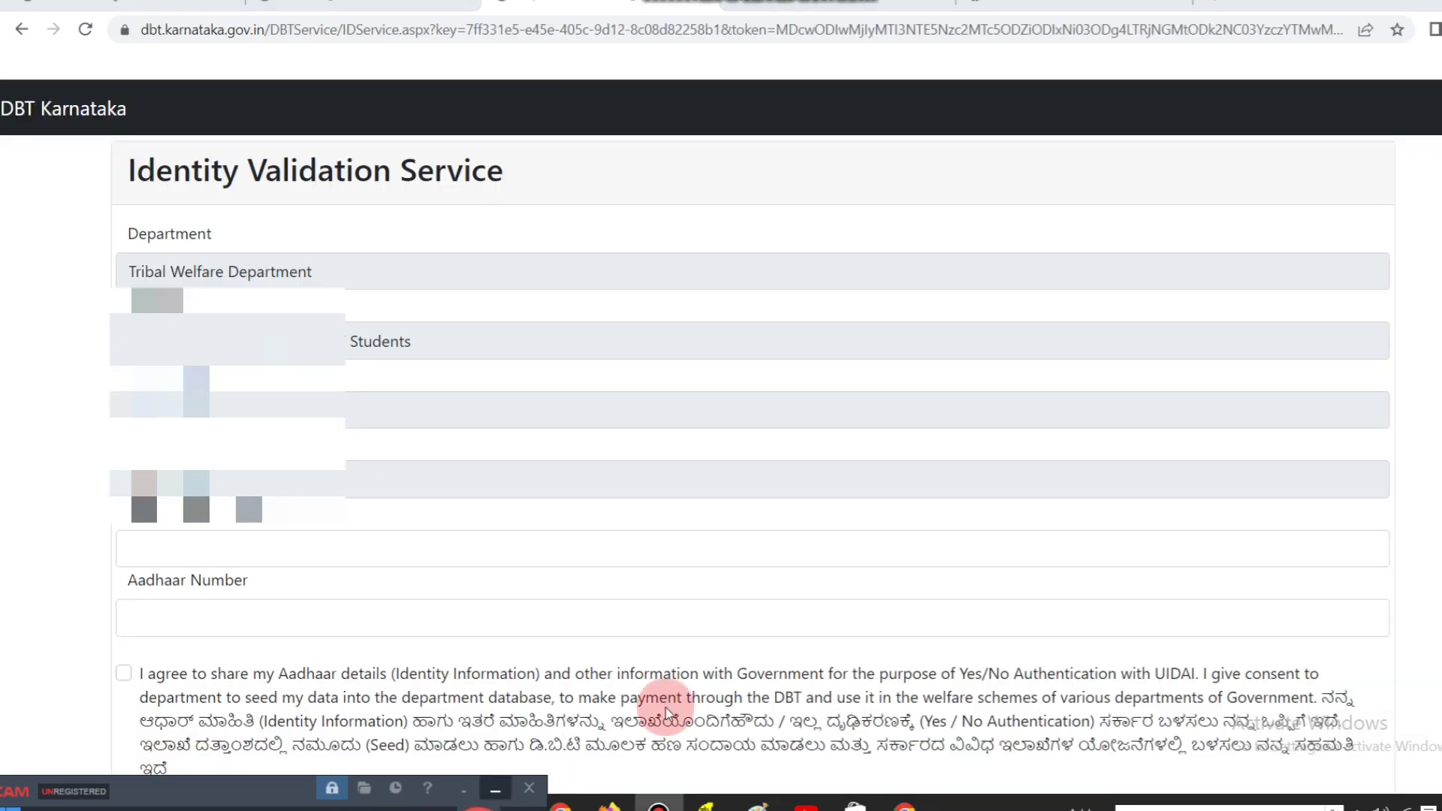
Give consent to share the Aadhaar details and submit the identity validation form
{"action": "left_click", "coordinate": [922, 558]}
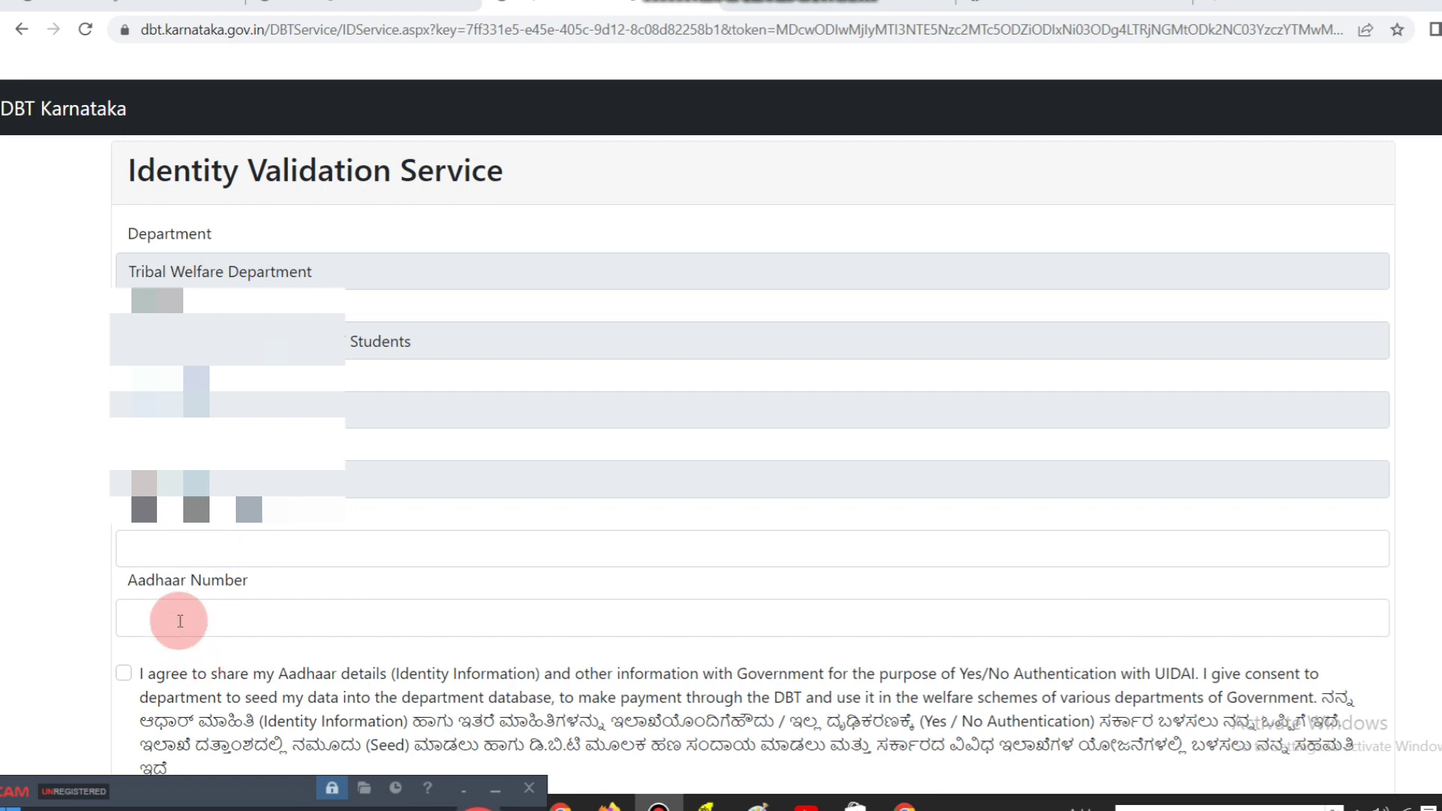
{"action": "left_click", "coordinate": [123, 674]}
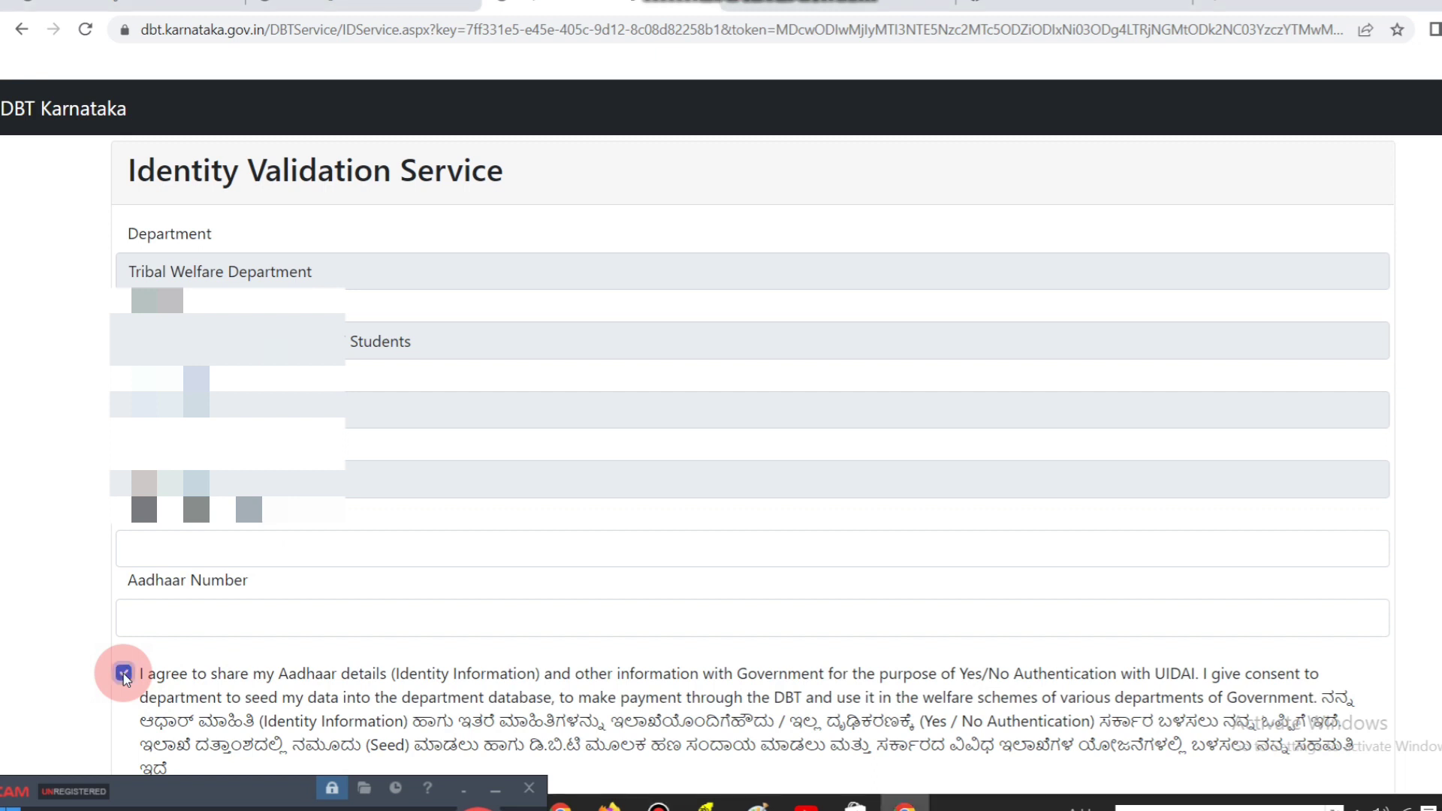
{"action": "left_click_drag", "start_coordinate": [241, 784], "coordinate": [1211, 804]}
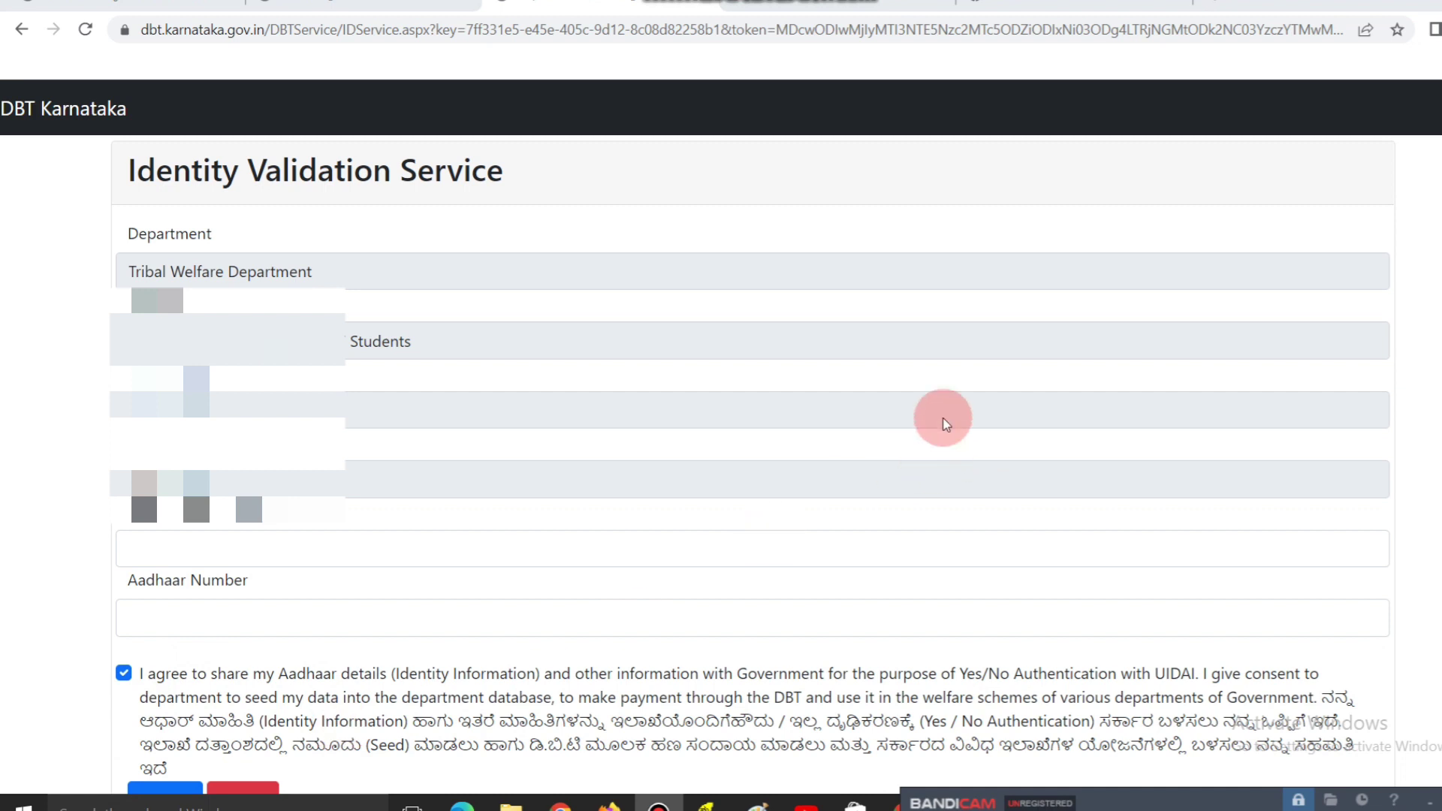
{"action": "scroll", "coordinate": [451, 500], "scroll_direction": "down", "scroll_amount": 1}
{"action": "scroll", "coordinate": [451, 500], "scroll_direction": "down", "scroll_amount": 1}
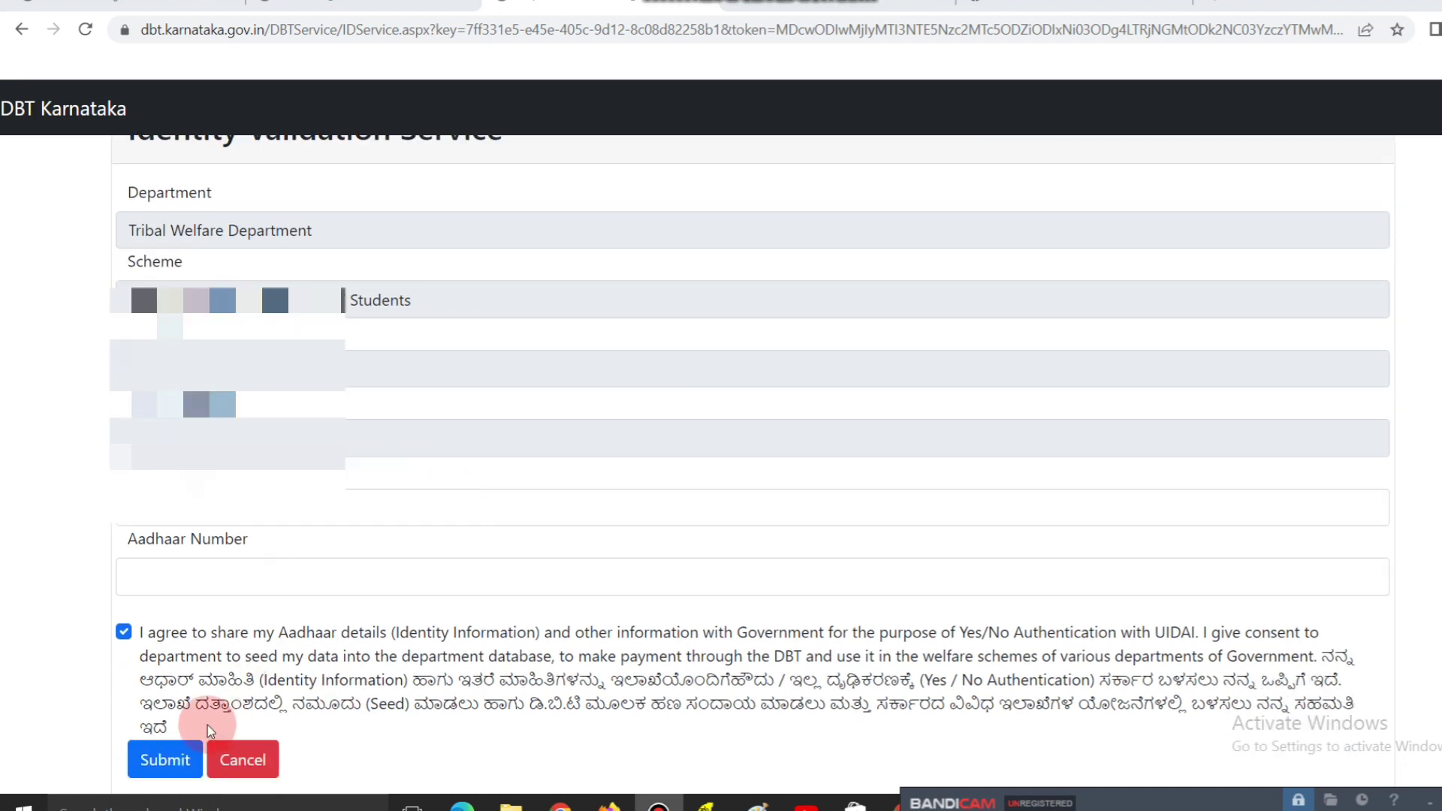
{"action": "left_click", "coordinate": [150, 757]}
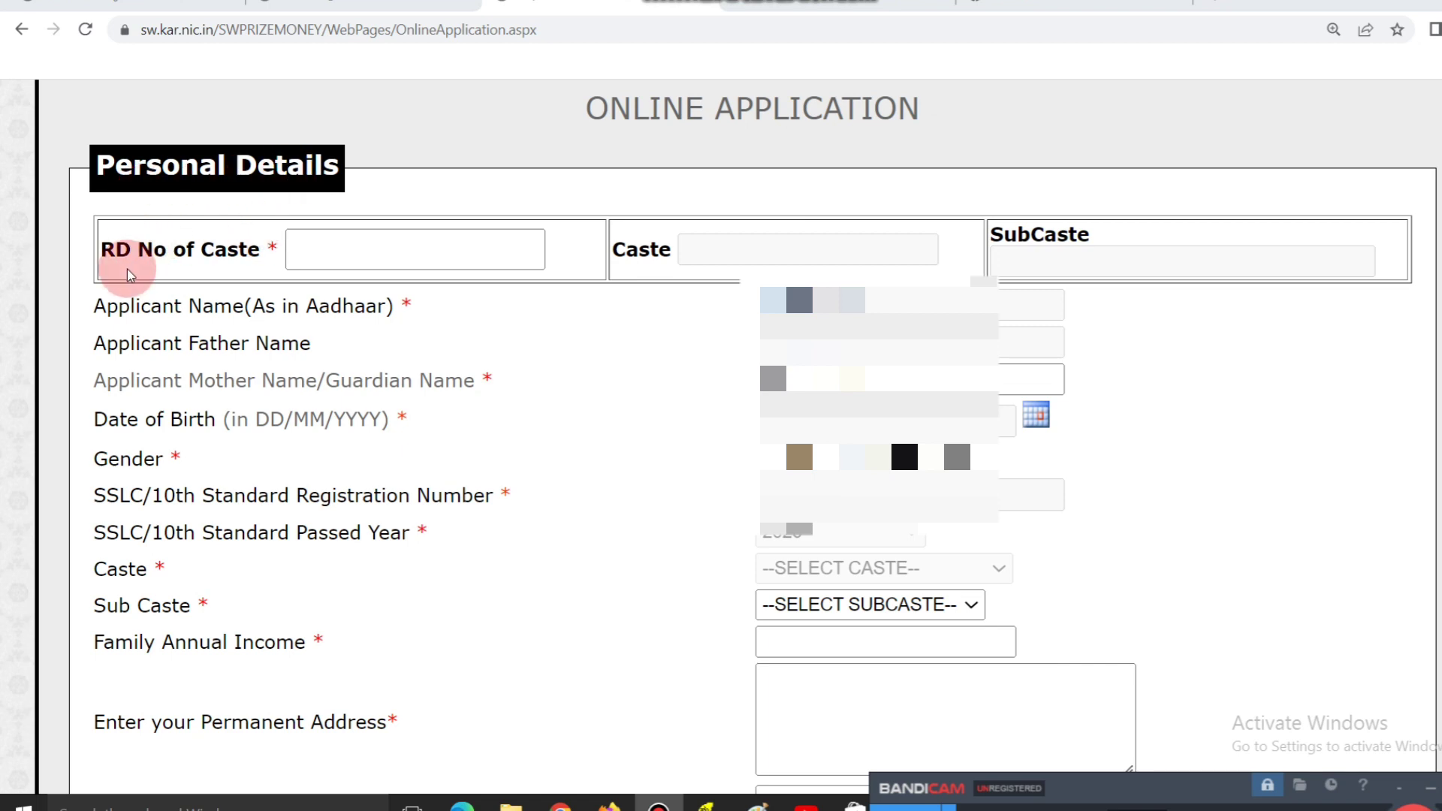
Review the personal details fields, including RD number of caste, date of birth, sub caste, family annual income and permanent address
{"action": "left_click", "coordinate": [392, 242]}
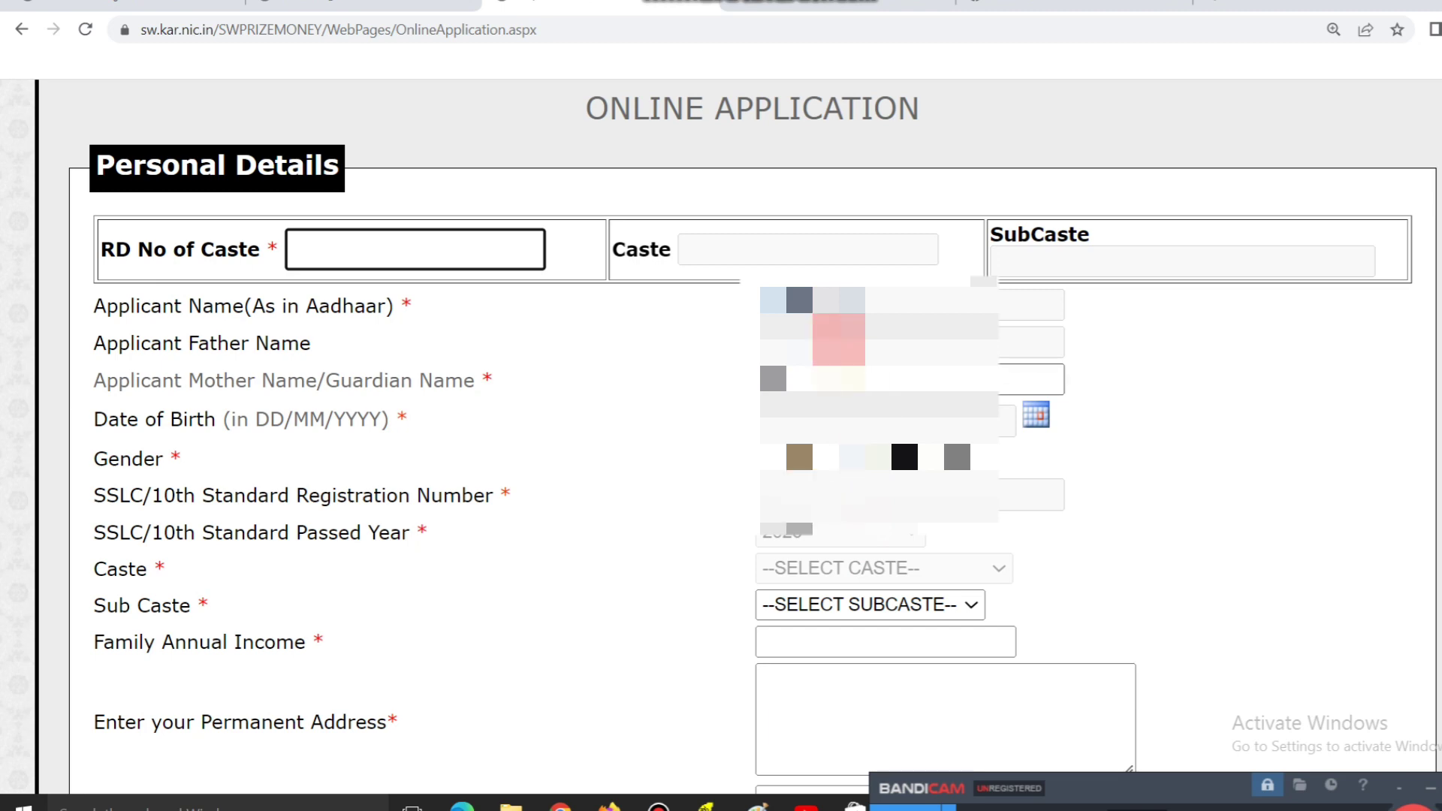
{"action": "left_click", "coordinate": [1037, 416]}
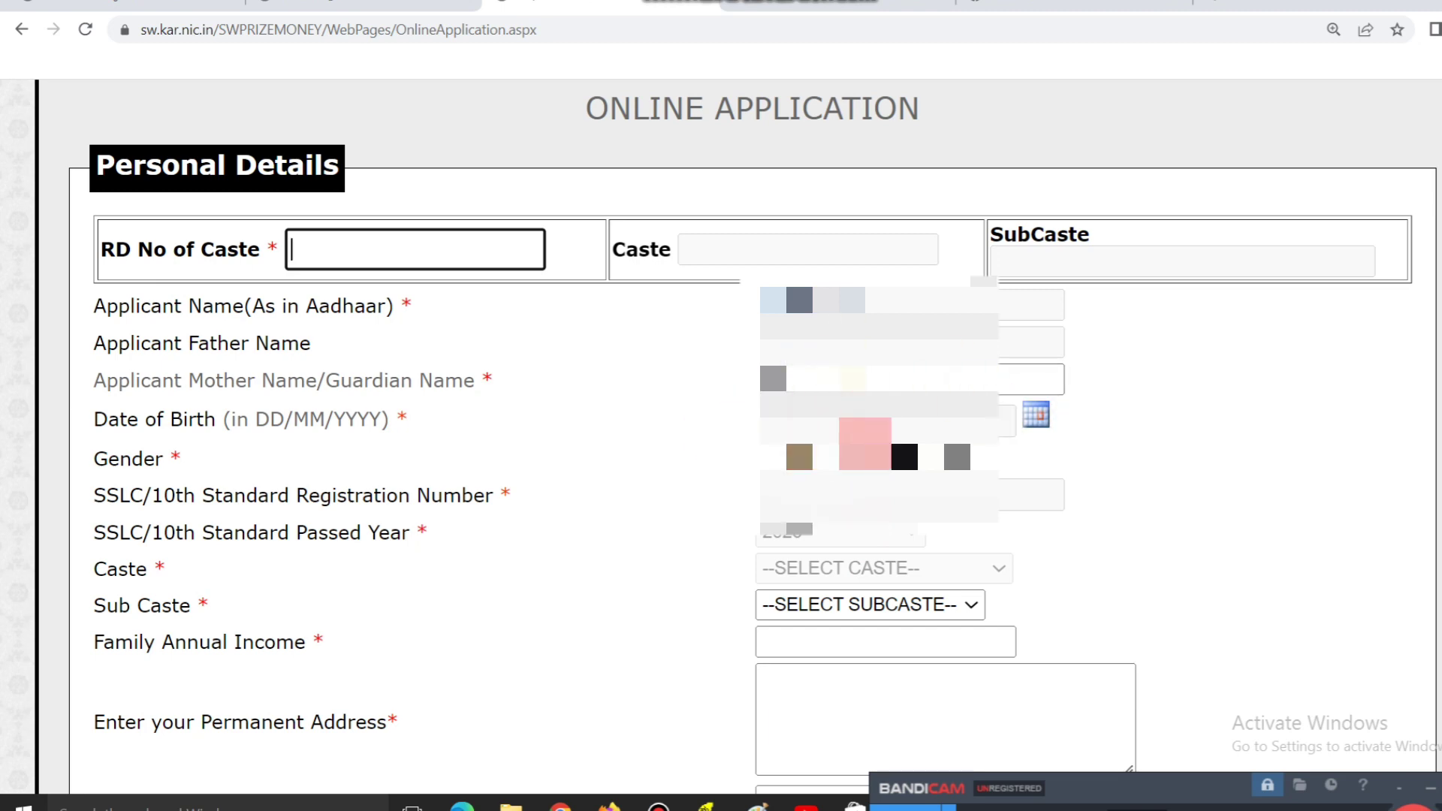
{"action": "left_click", "coordinate": [813, 526]}
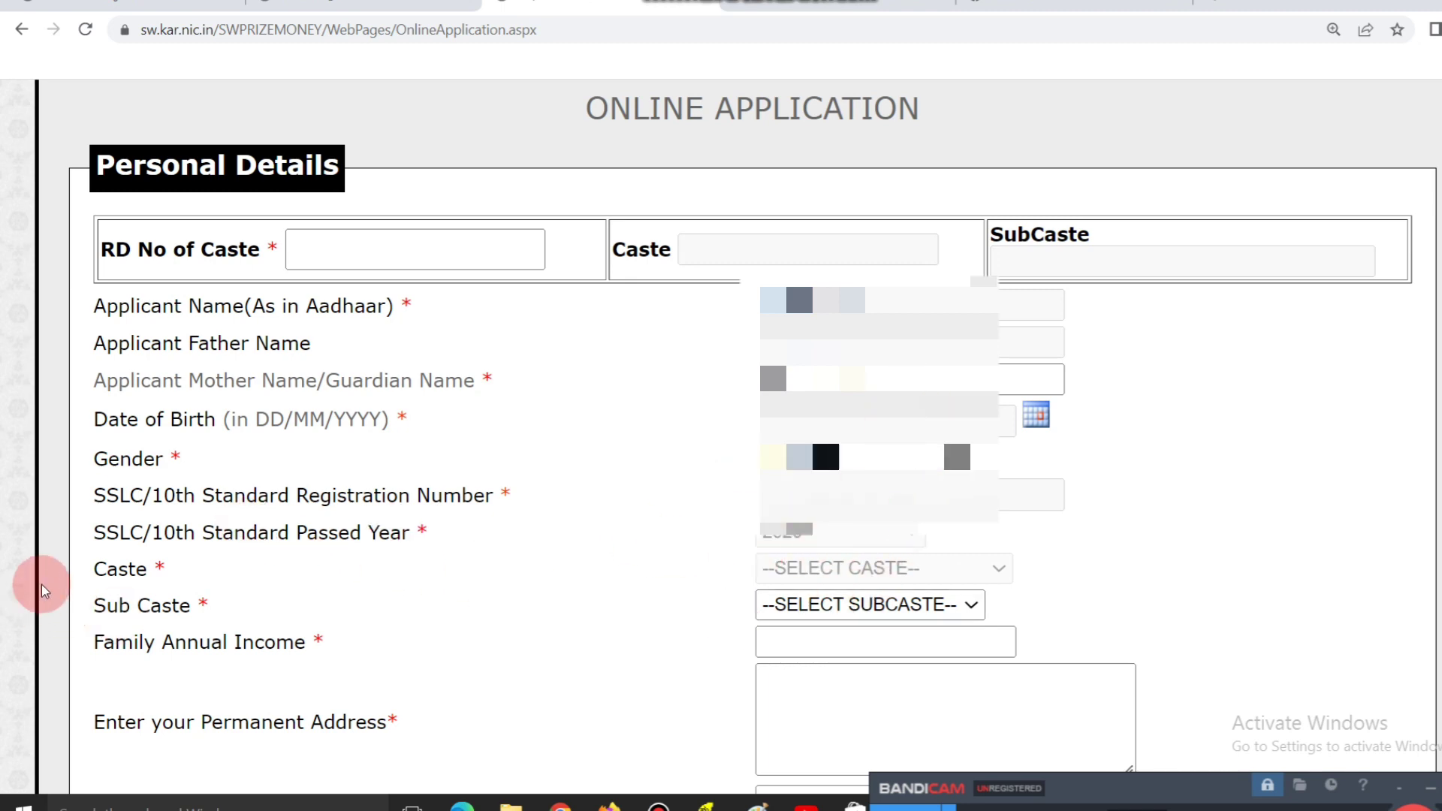
{"action": "left_click", "coordinate": [879, 609]}
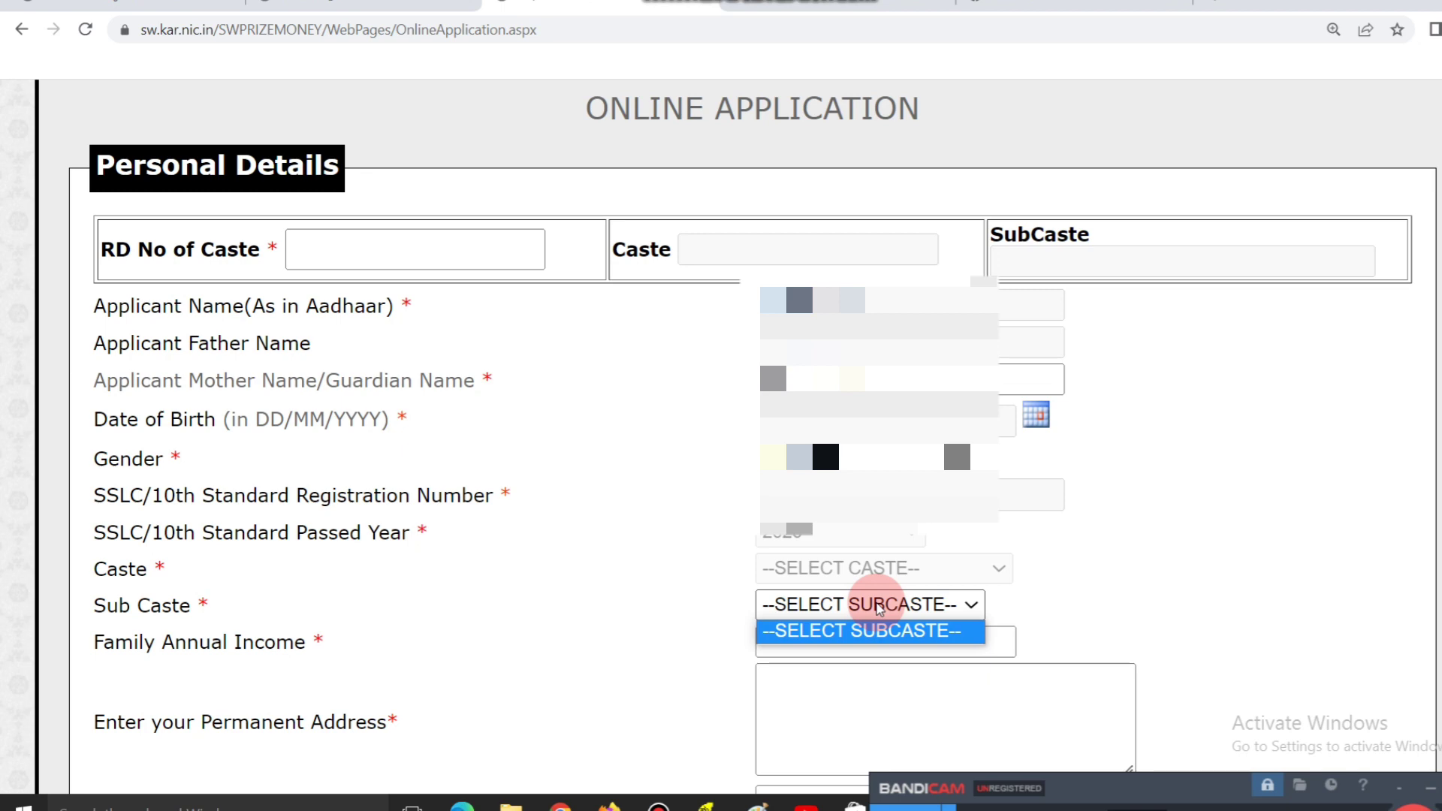
{"action": "left_click", "coordinate": [878, 607]}
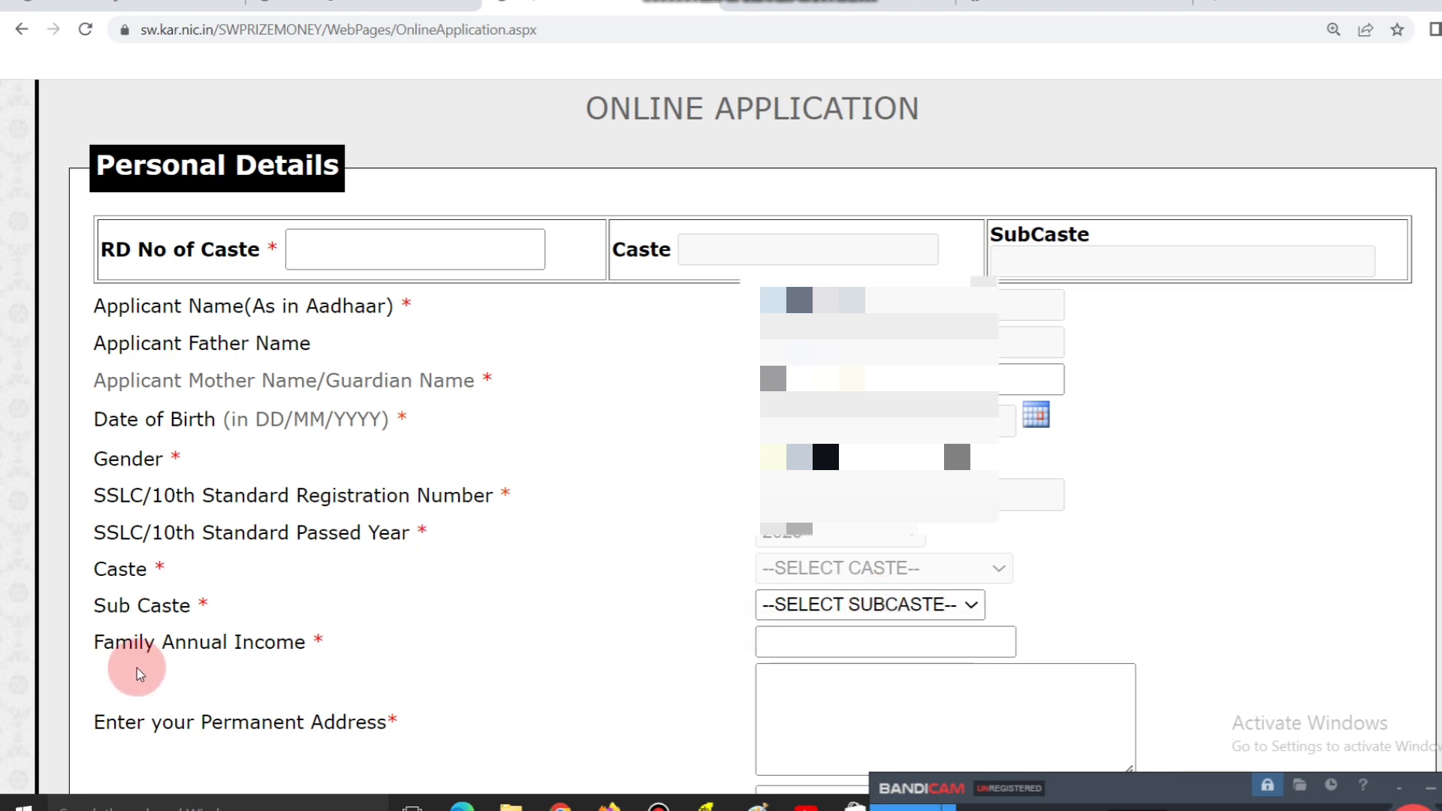
{"action": "left_click", "coordinate": [818, 650]}
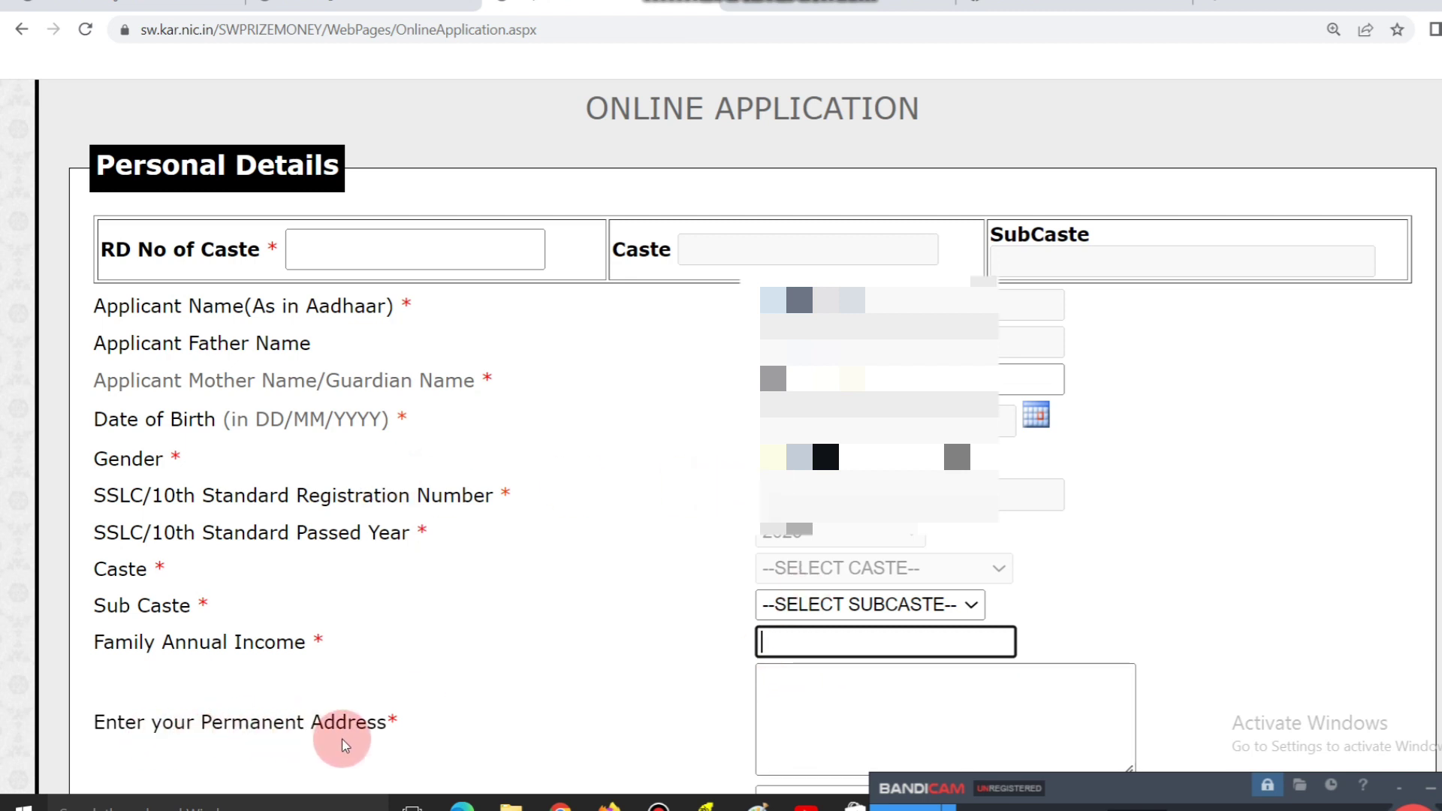
{"action": "left_click", "coordinate": [883, 726]}
{"action": "left_click", "coordinate": [667, 721]}
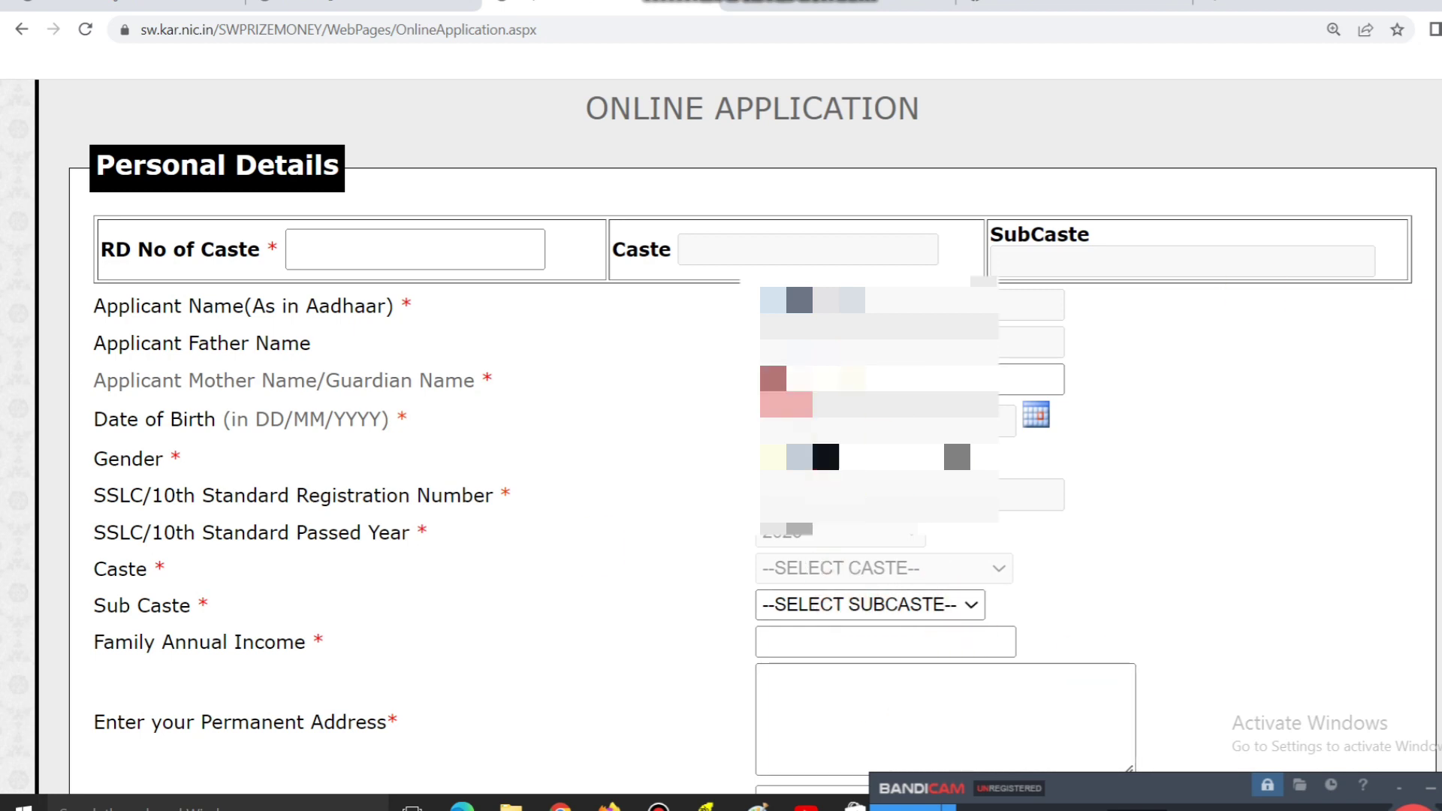
{"action": "left_click", "coordinate": [1105, 724]}
Answer No to the physically challenged person question at the end of the personal details
{"action": "scroll", "coordinate": [721, 450], "scroll_direction": "down", "scroll_amount": 8}
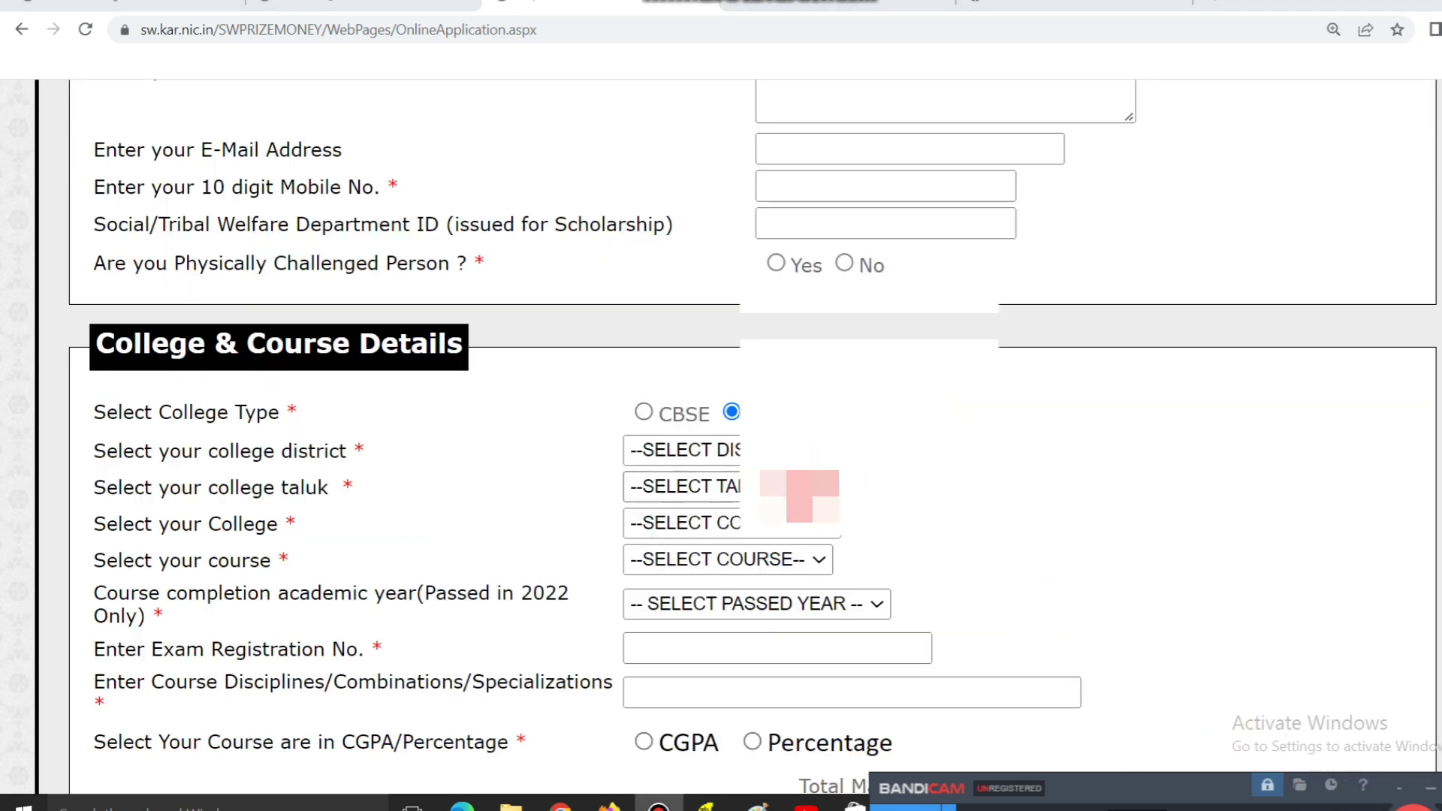
{"action": "left_click_drag", "start_coordinate": [1165, 782], "coordinate": [160, 772]}
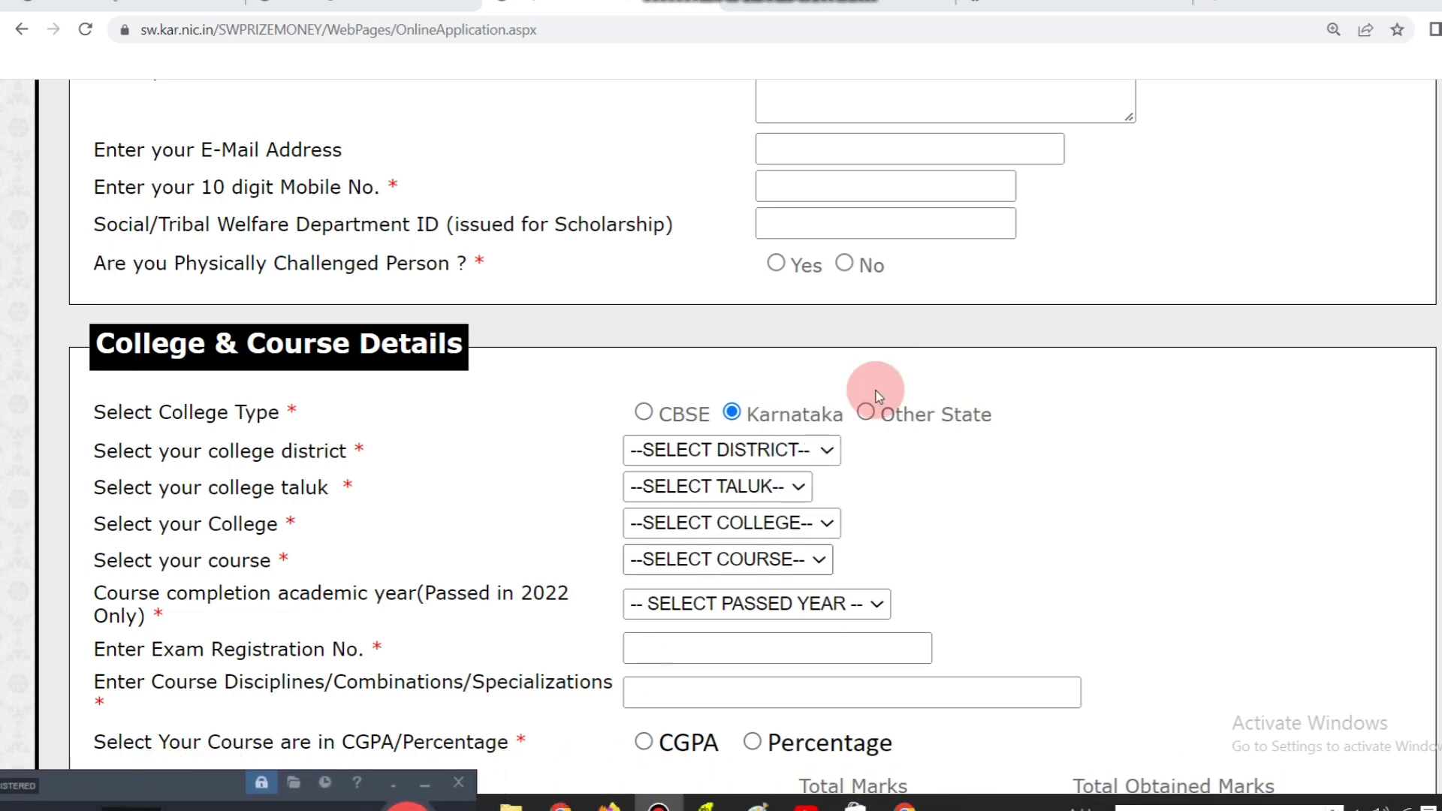
{"action": "left_click", "coordinate": [908, 150]}
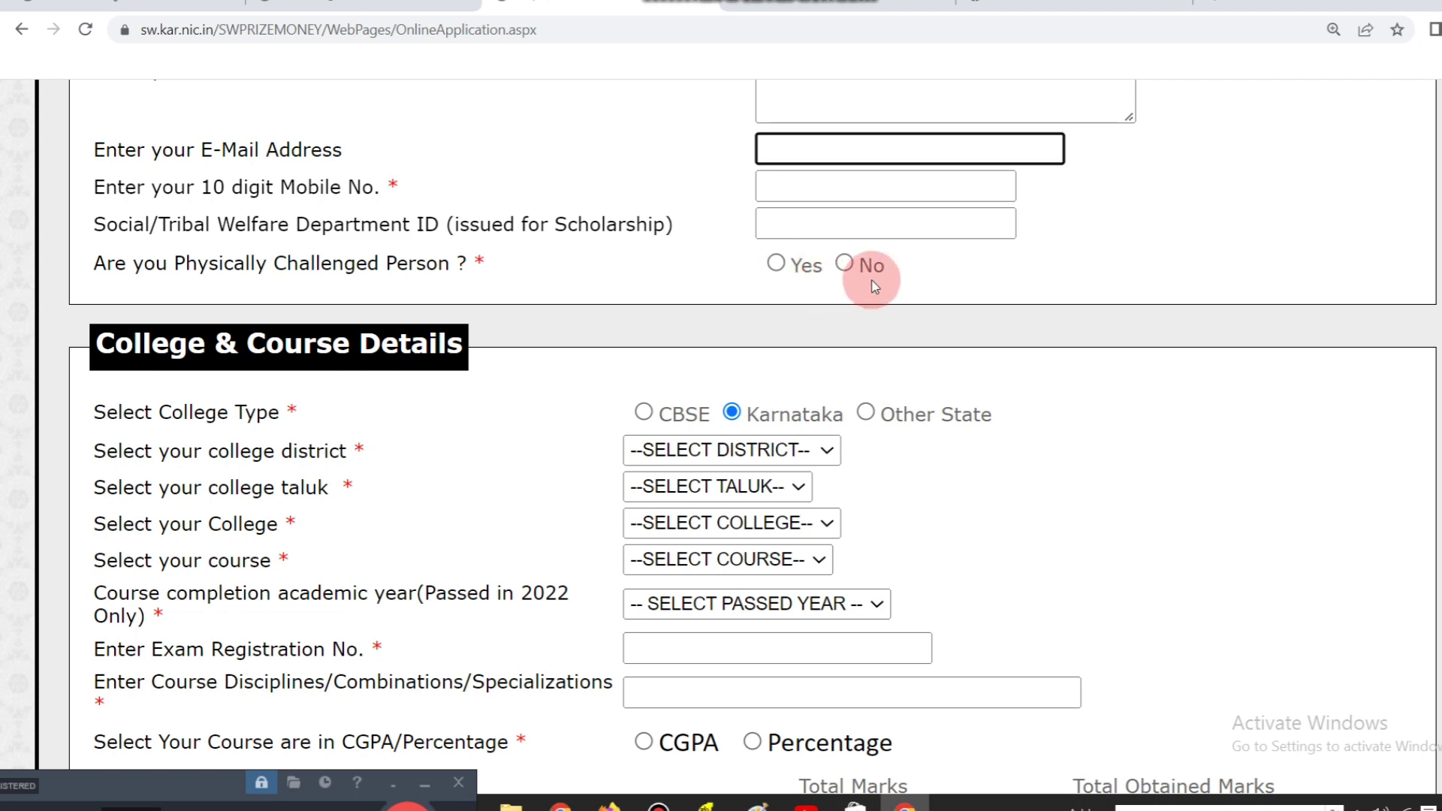
{"action": "left_click", "coordinate": [845, 264]}
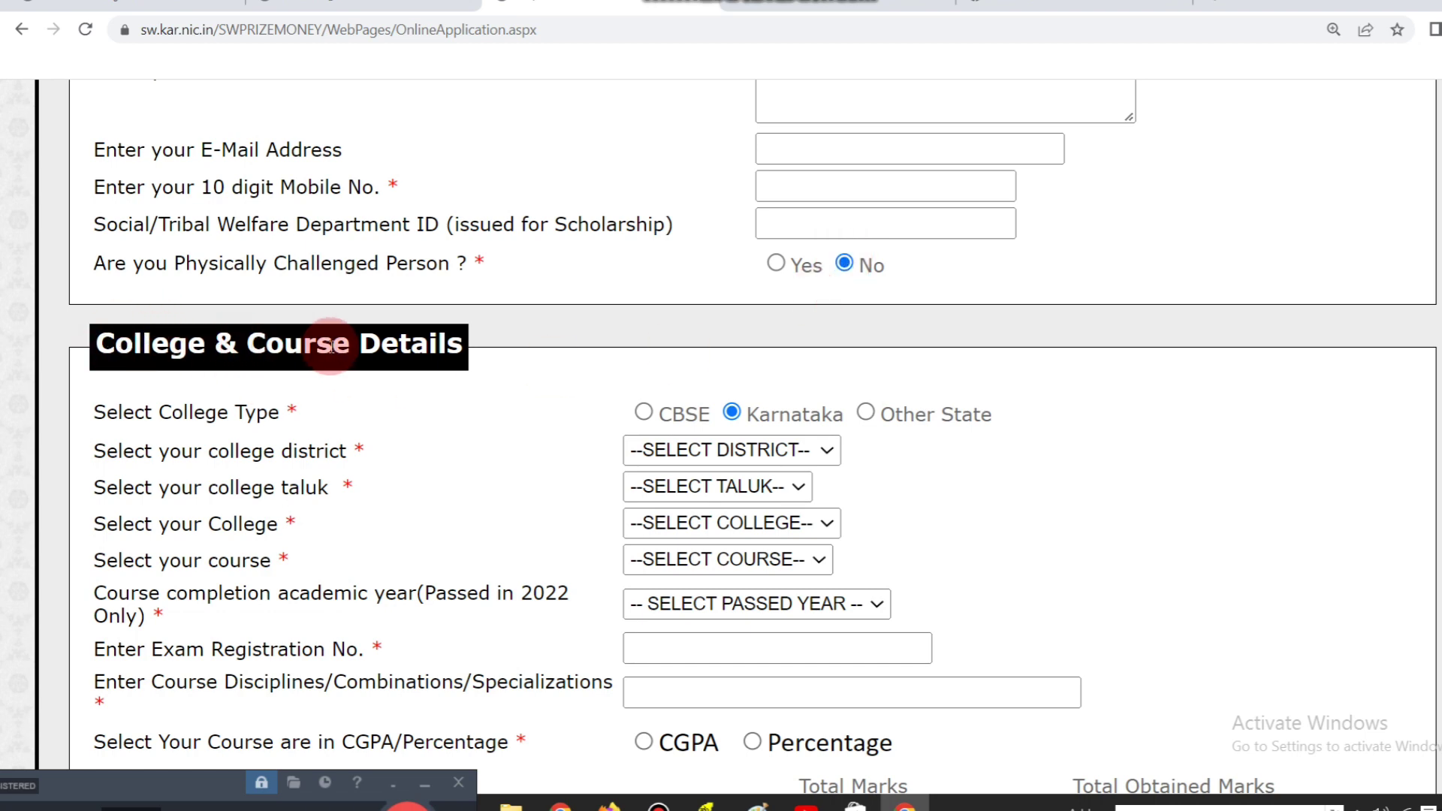
Set the college district to YADGIR and the college taluk to SHORAPUR in the College & Course Details
{"action": "scroll", "coordinate": [721, 446], "scroll_direction": "down", "scroll_amount": 1}
{"action": "scroll", "coordinate": [721, 446], "scroll_direction": "down", "scroll_amount": 3}
{"action": "scroll", "coordinate": [721, 446], "scroll_direction": "up", "scroll_amount": 1}
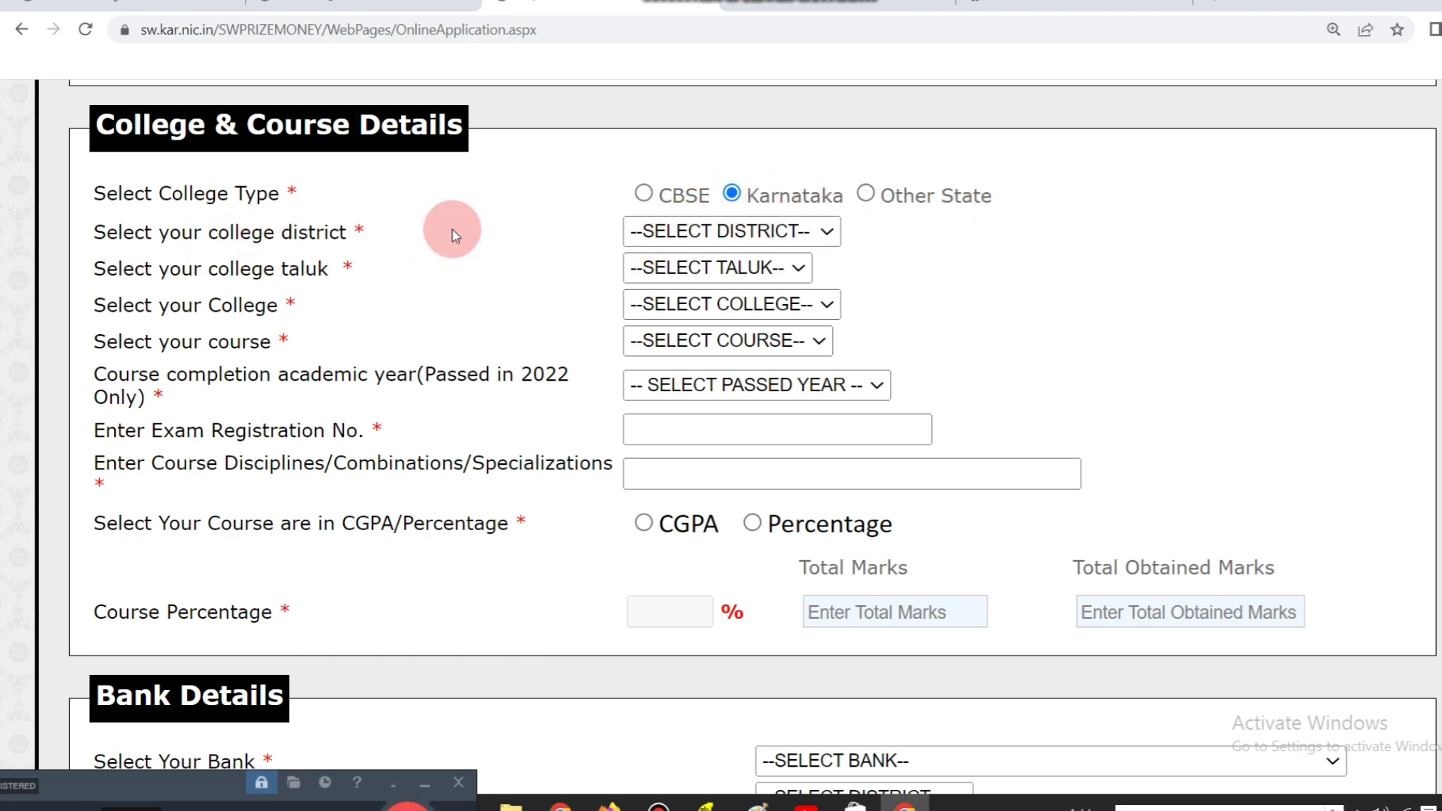
{"action": "left_click", "coordinate": [706, 232]}
{"action": "scroll", "coordinate": [733, 623], "scroll_direction": "down", "scroll_amount": 4}
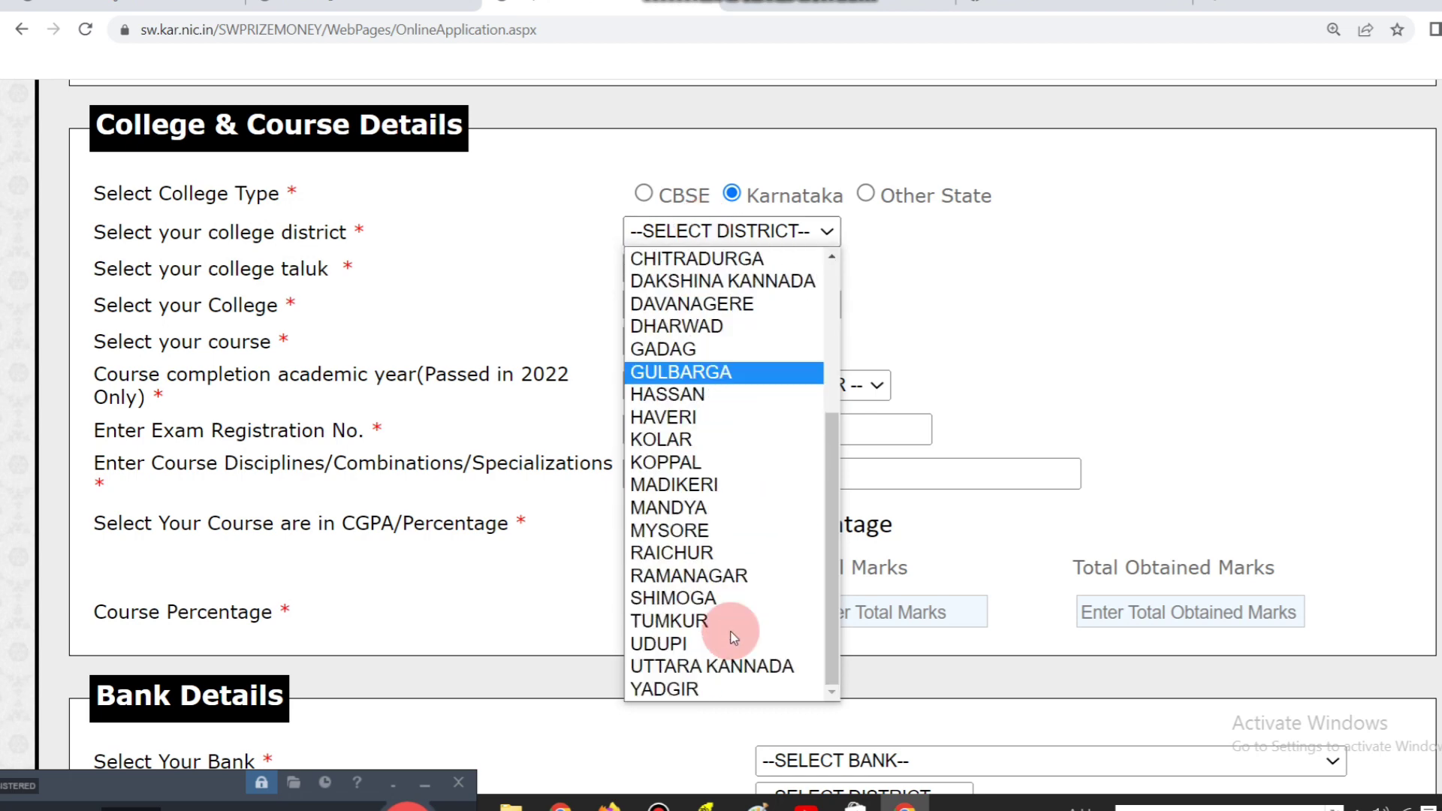
{"action": "left_click", "coordinate": [734, 687]}
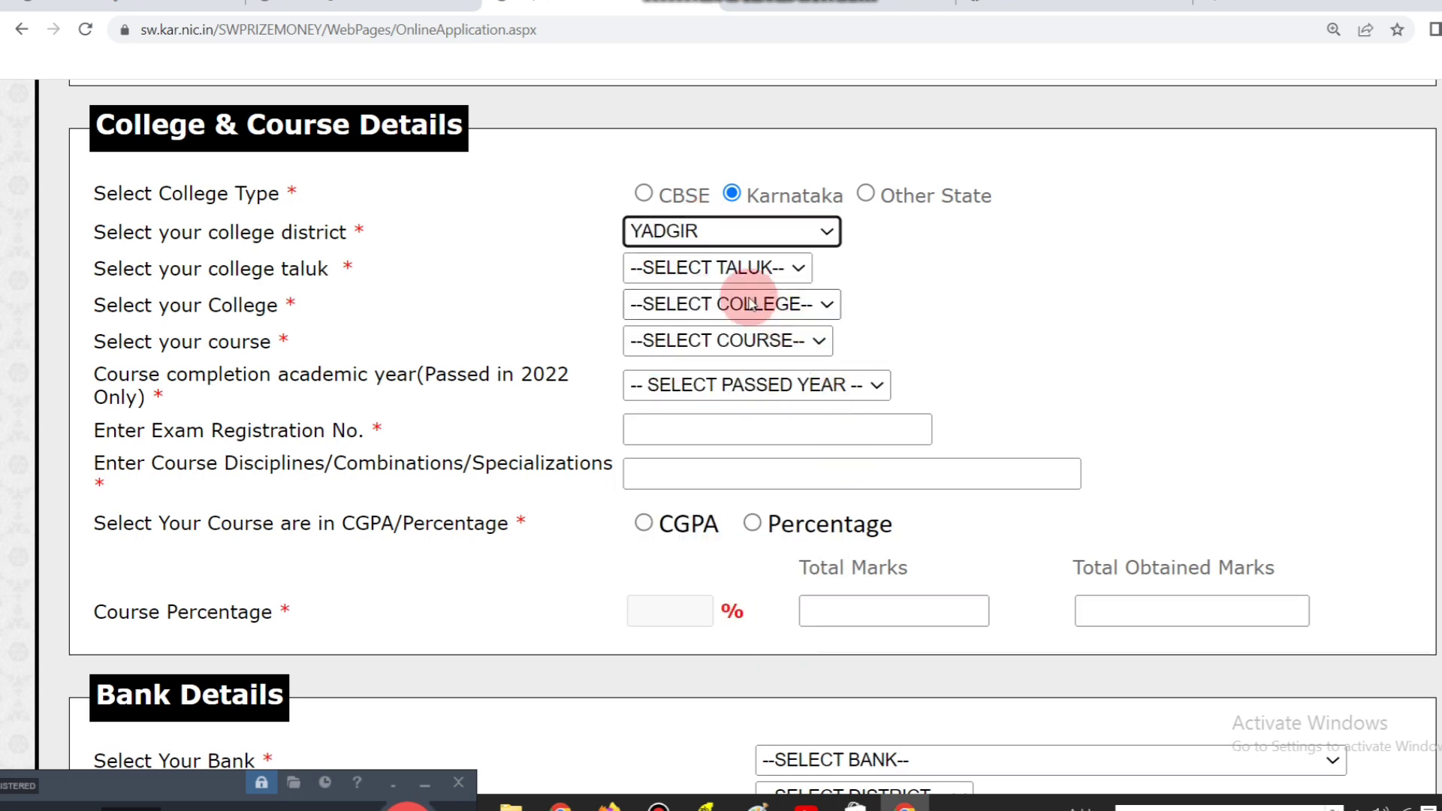
{"action": "left_click", "coordinate": [705, 270]}
{"action": "left_click", "coordinate": [703, 337]}
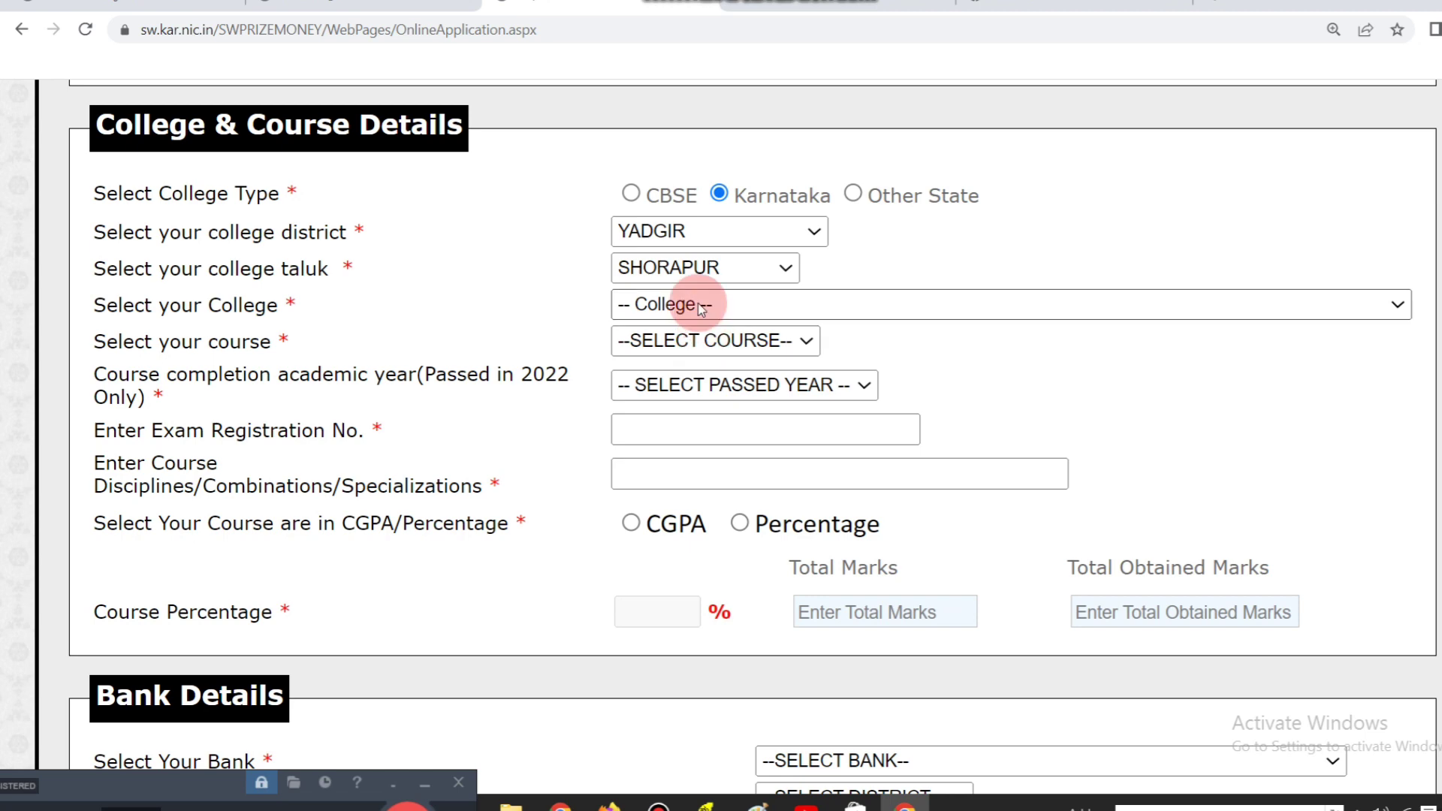
Check the college and course choices, and set the course completion academic year to 2021-22
{"action": "left_click", "coordinate": [701, 308]}
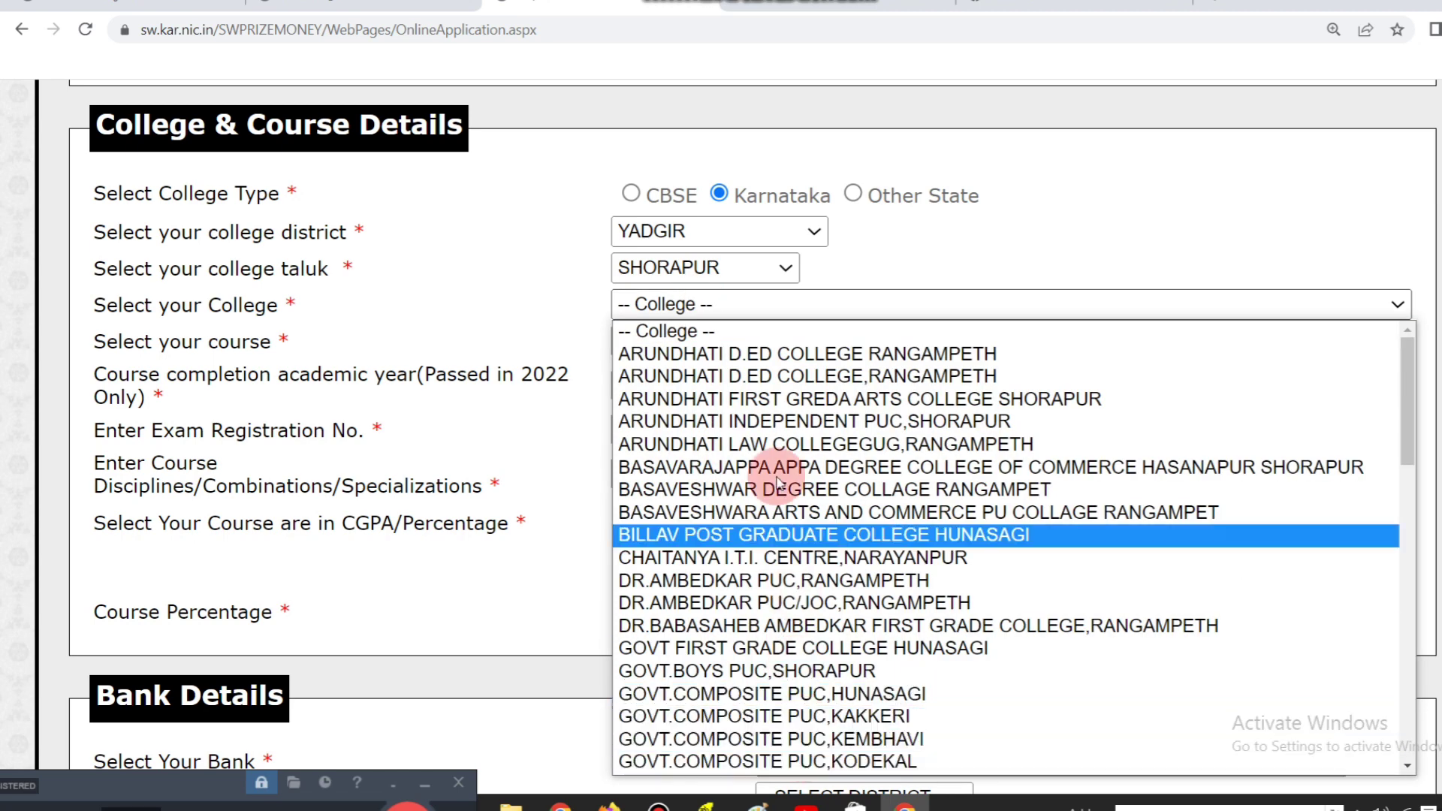
{"action": "left_click", "coordinate": [729, 303]}
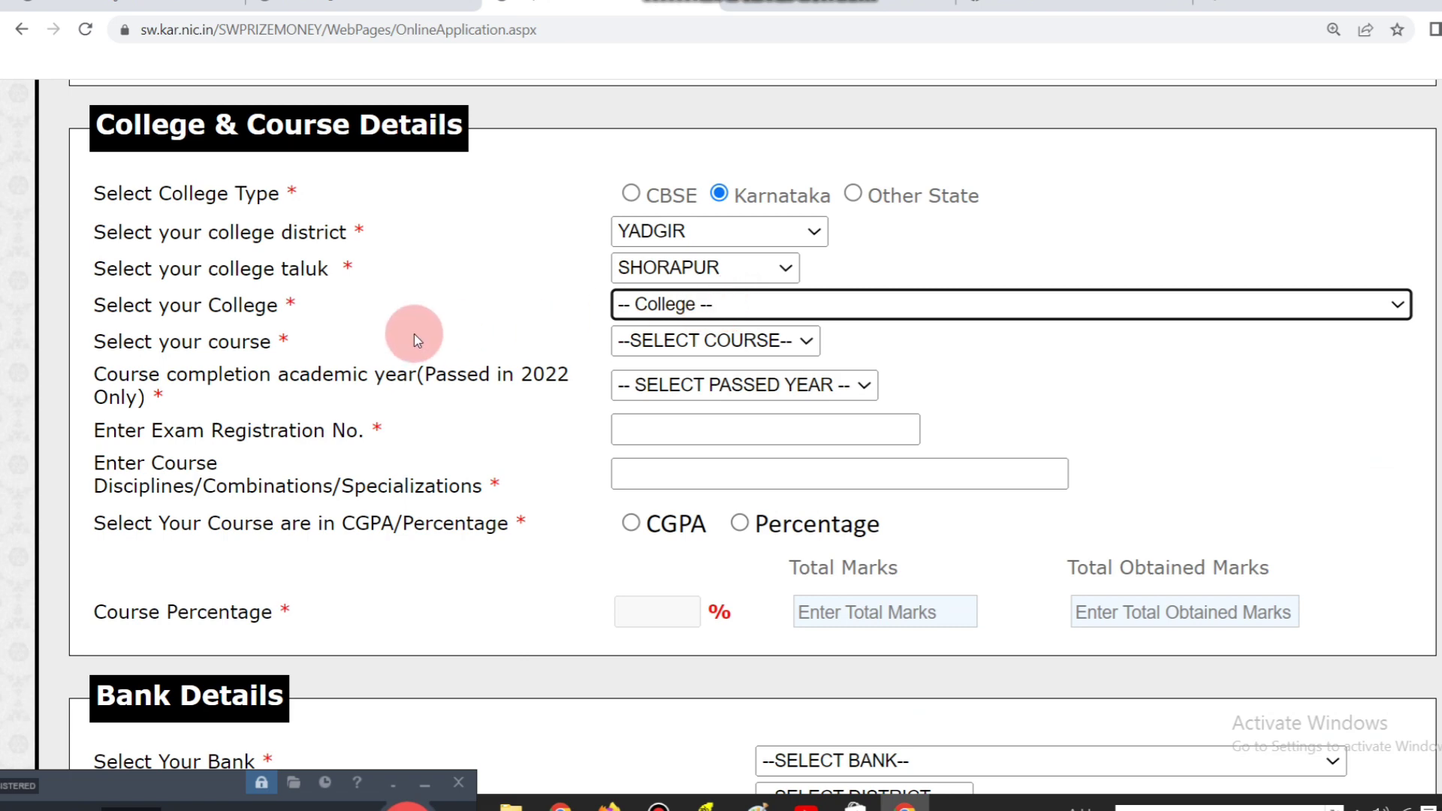
{"action": "left_click", "coordinate": [712, 341]}
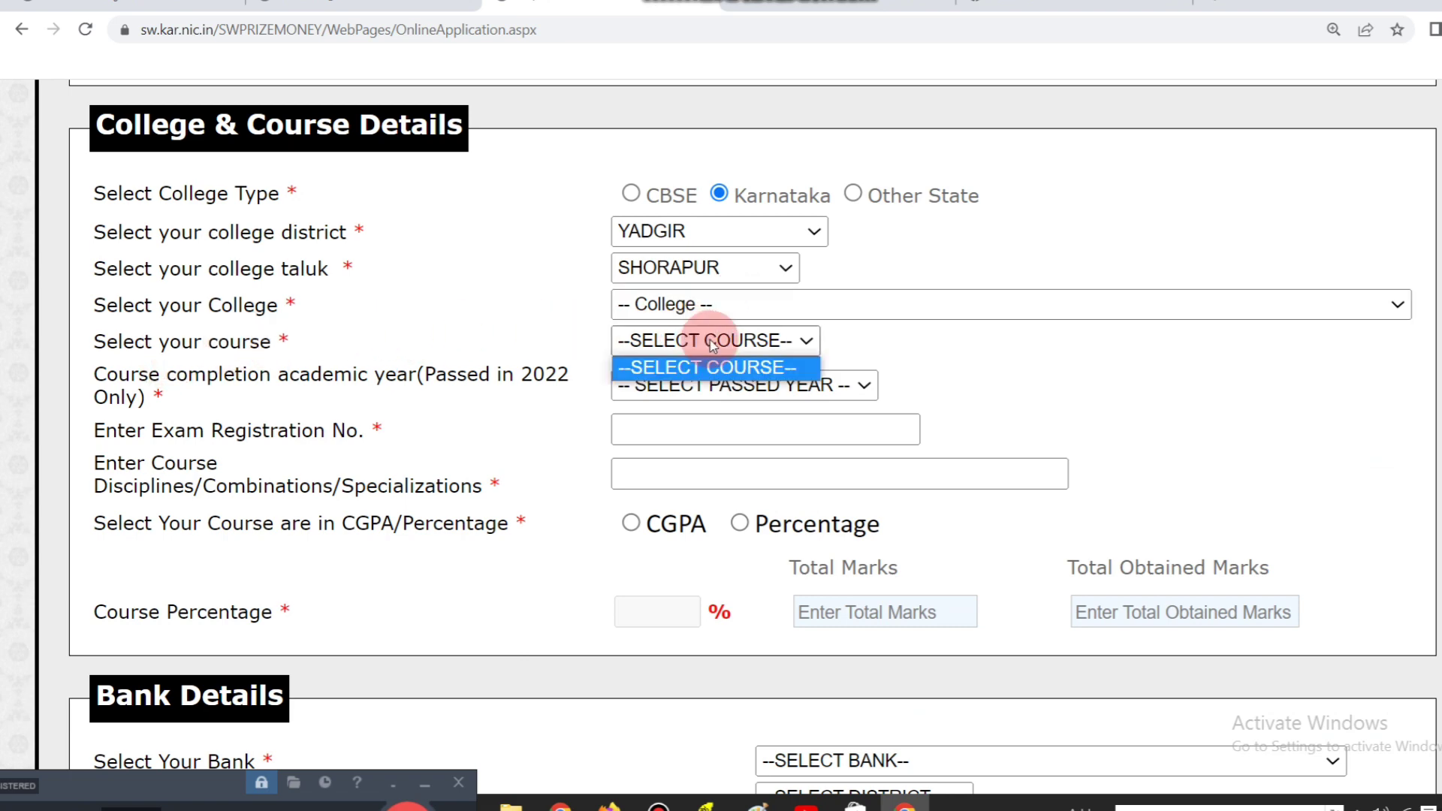
{"action": "left_click", "coordinate": [712, 342]}
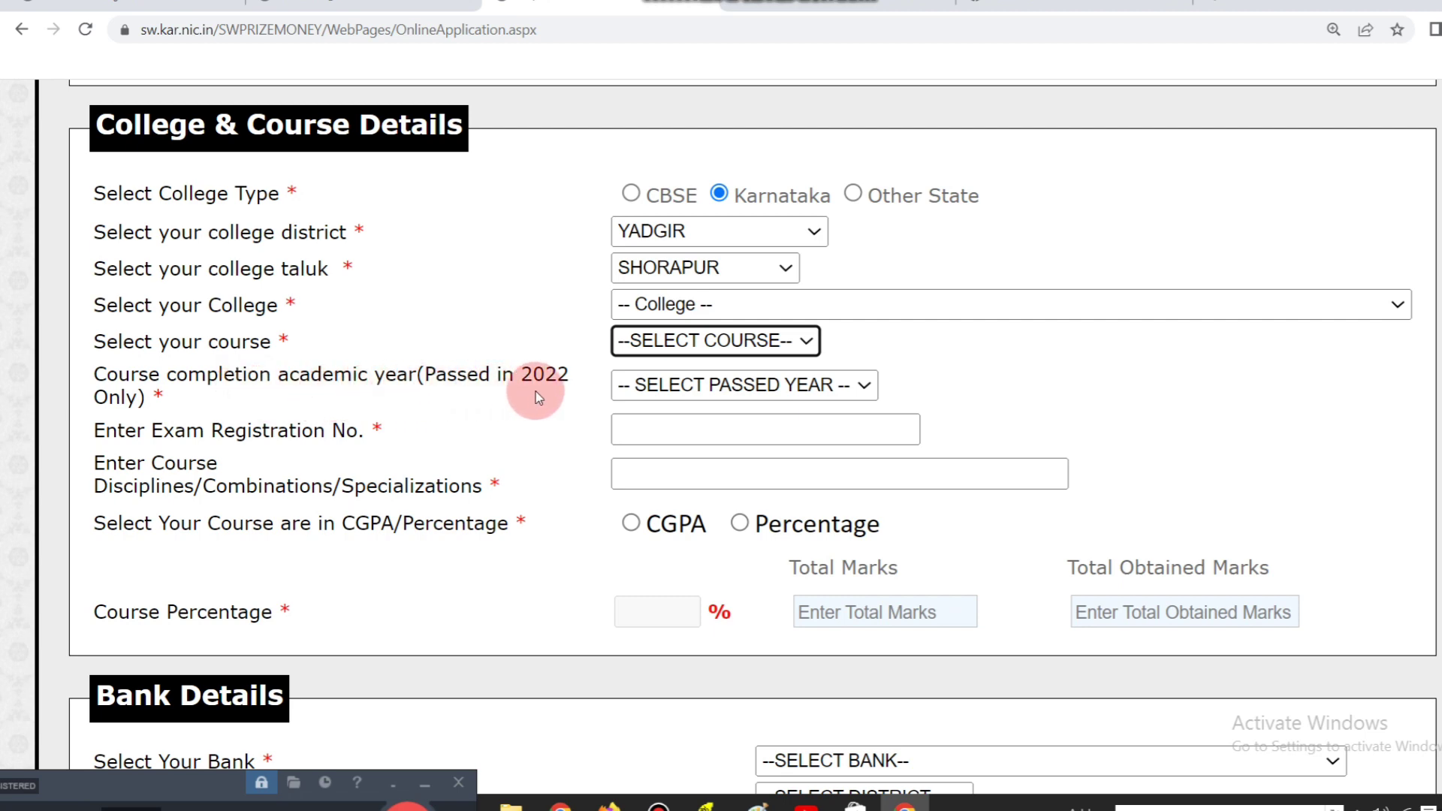
{"action": "left_click", "coordinate": [661, 386]}
{"action": "left_click", "coordinate": [662, 436]}
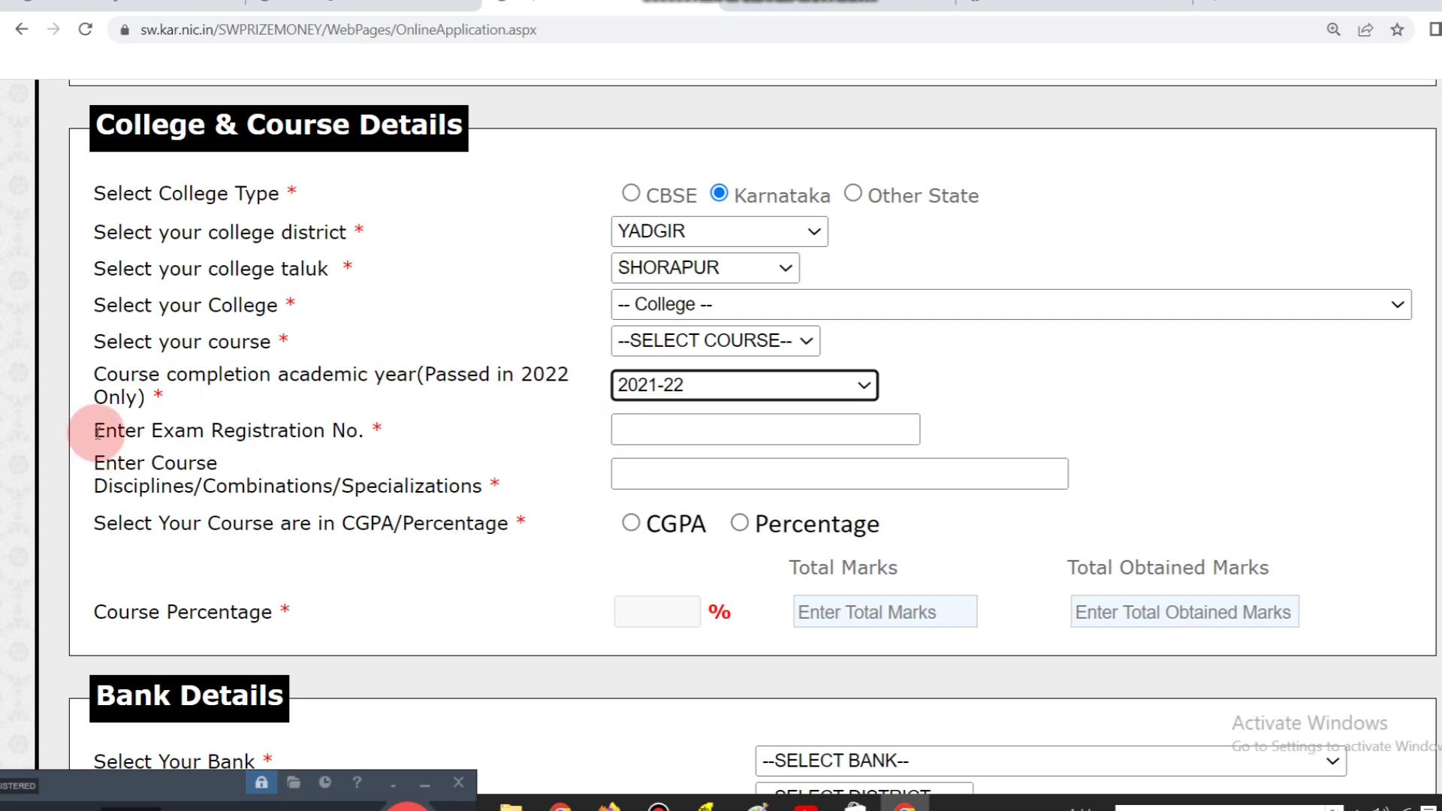
Go through the exam registration number and course specialization fields, and choose Percentage as the course's grading type
{"action": "left_click", "coordinate": [678, 431]}
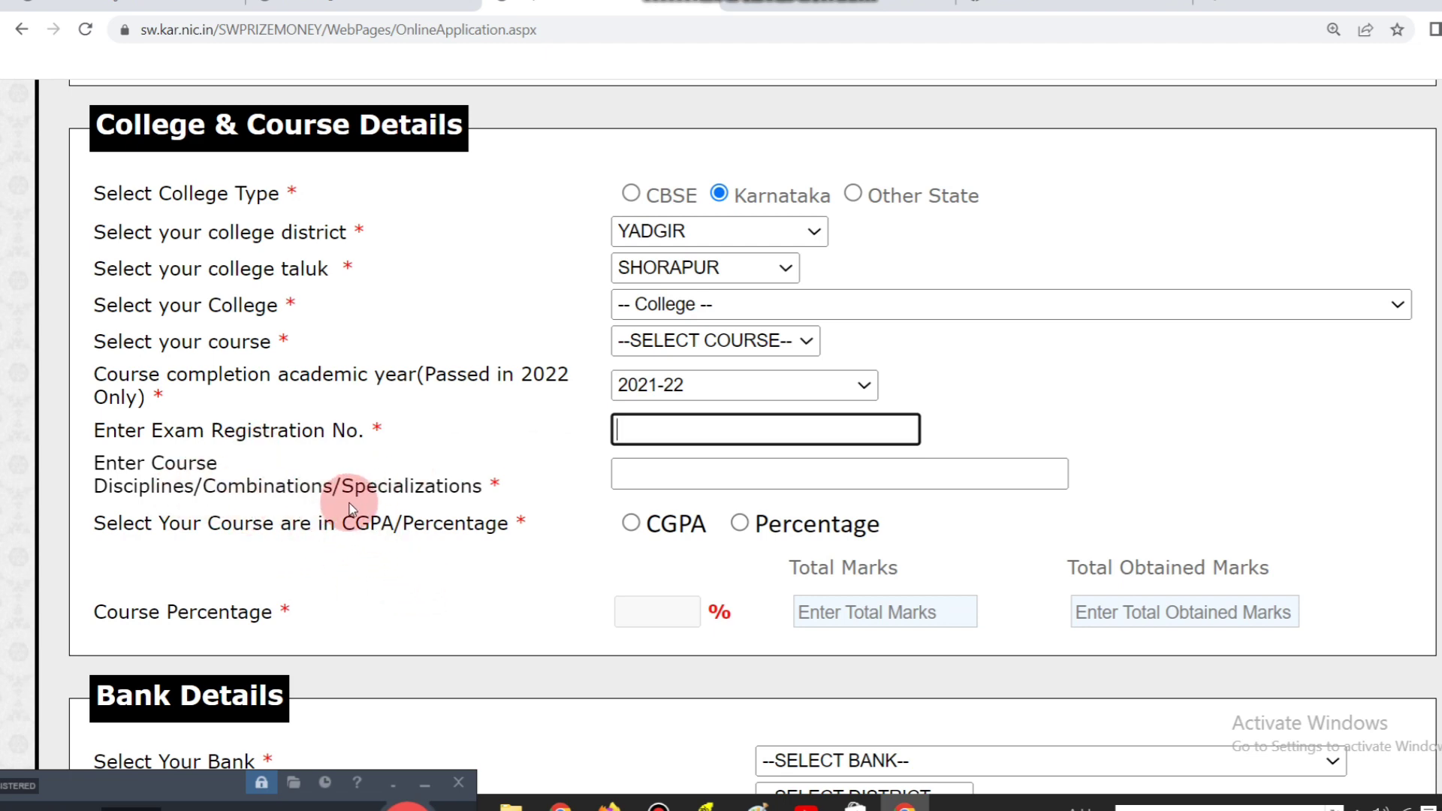
{"action": "left_click", "coordinate": [644, 474]}
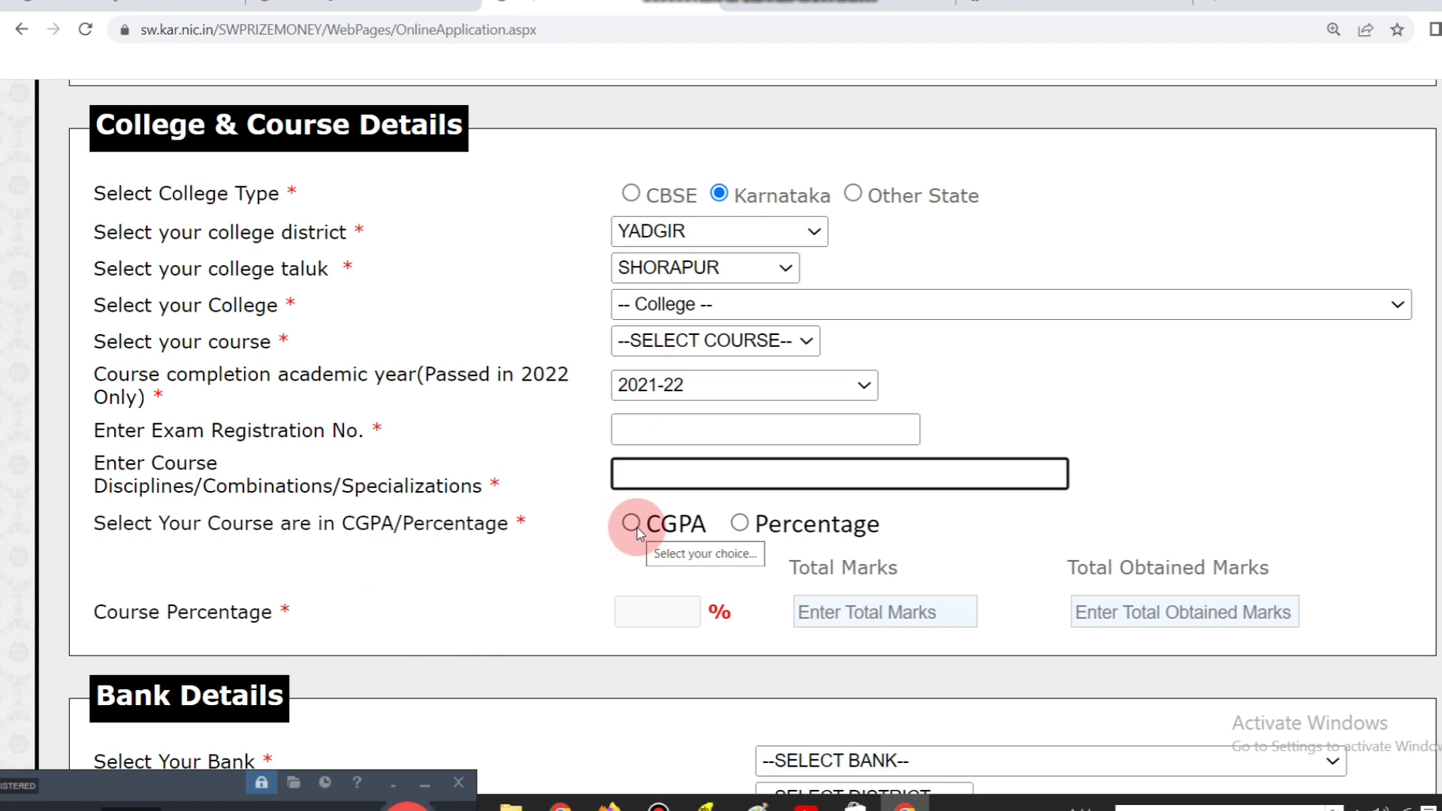
{"action": "left_click", "coordinate": [739, 525]}
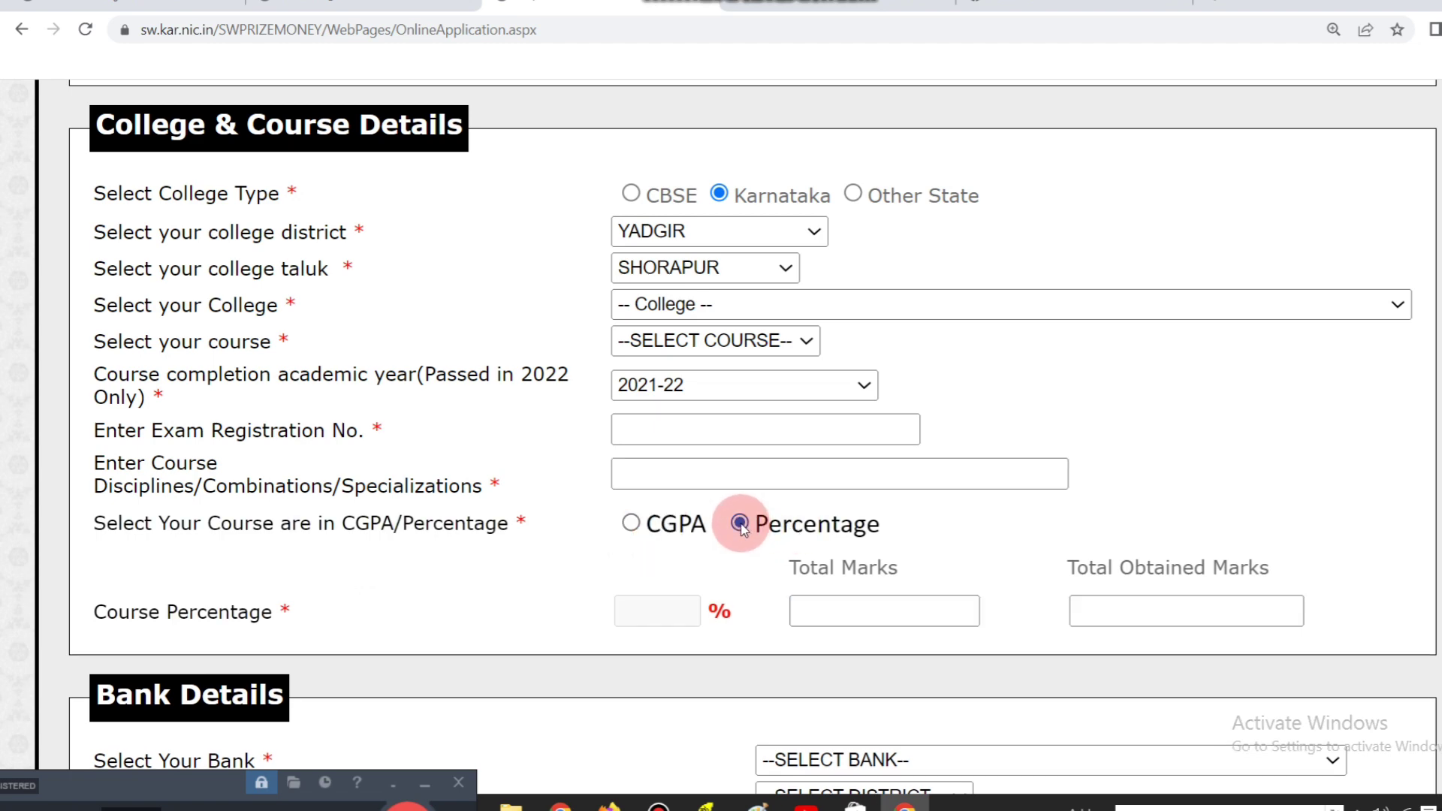
{"action": "left_click", "coordinate": [132, 622]}
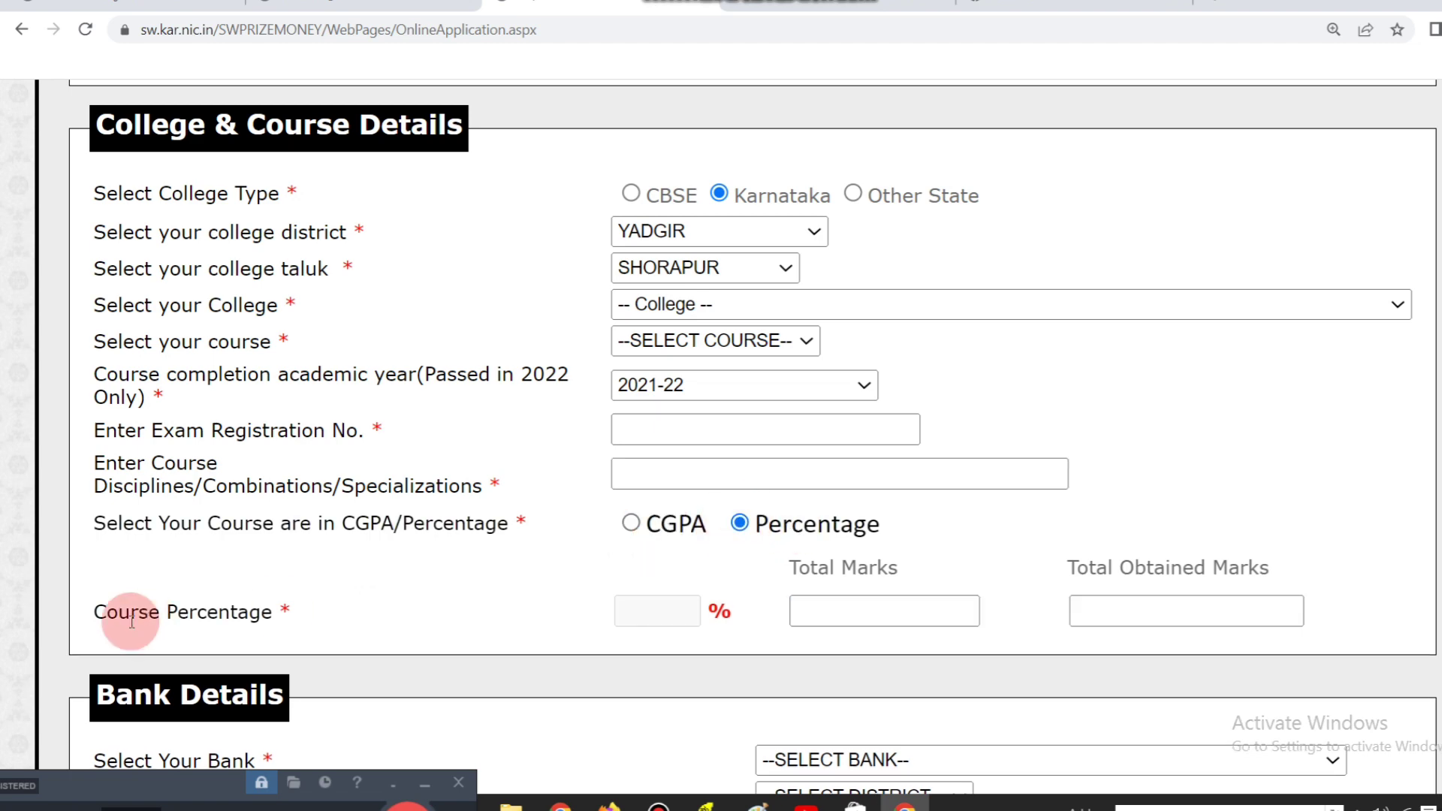
{"action": "left_click", "coordinate": [853, 614]}
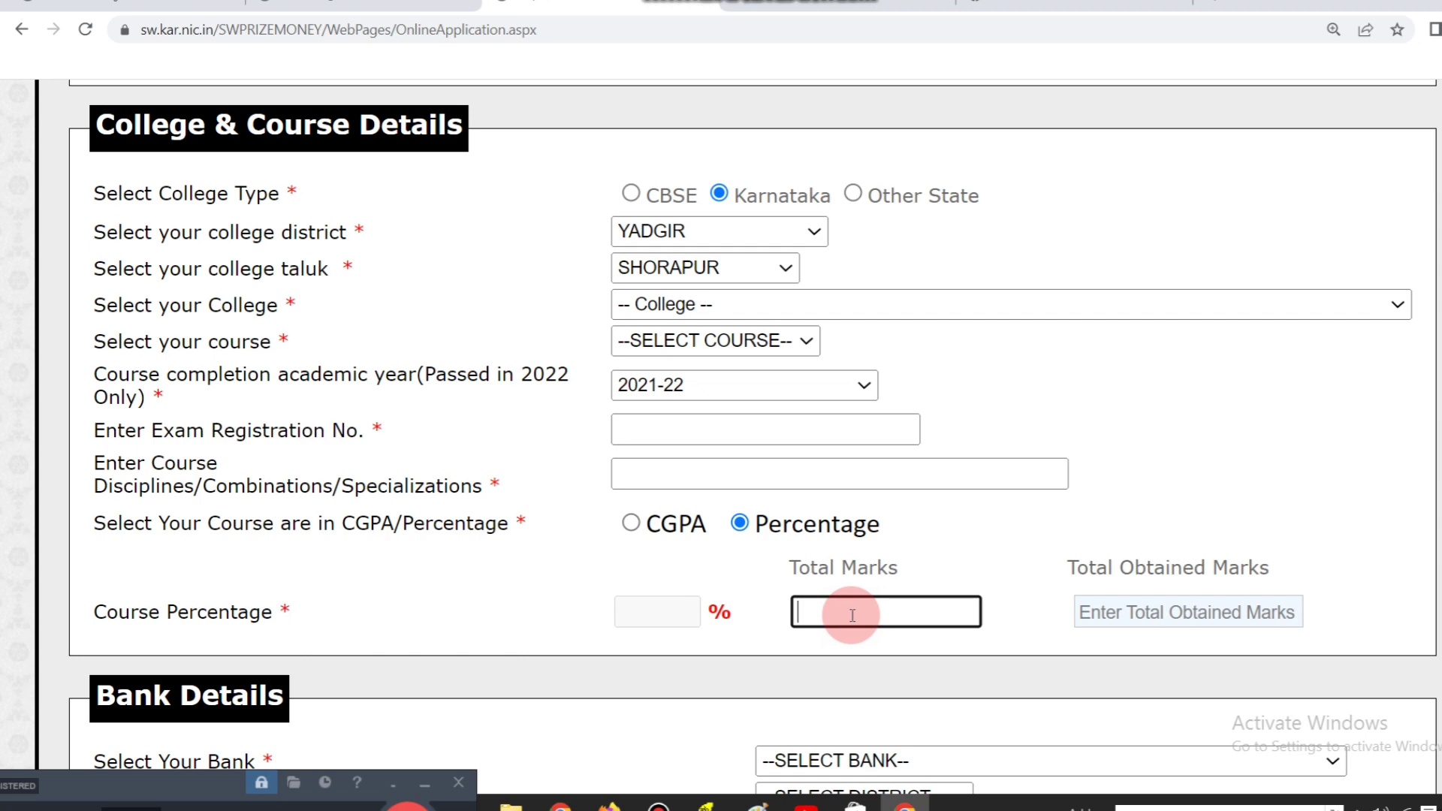
{"action": "type", "text": "456"}
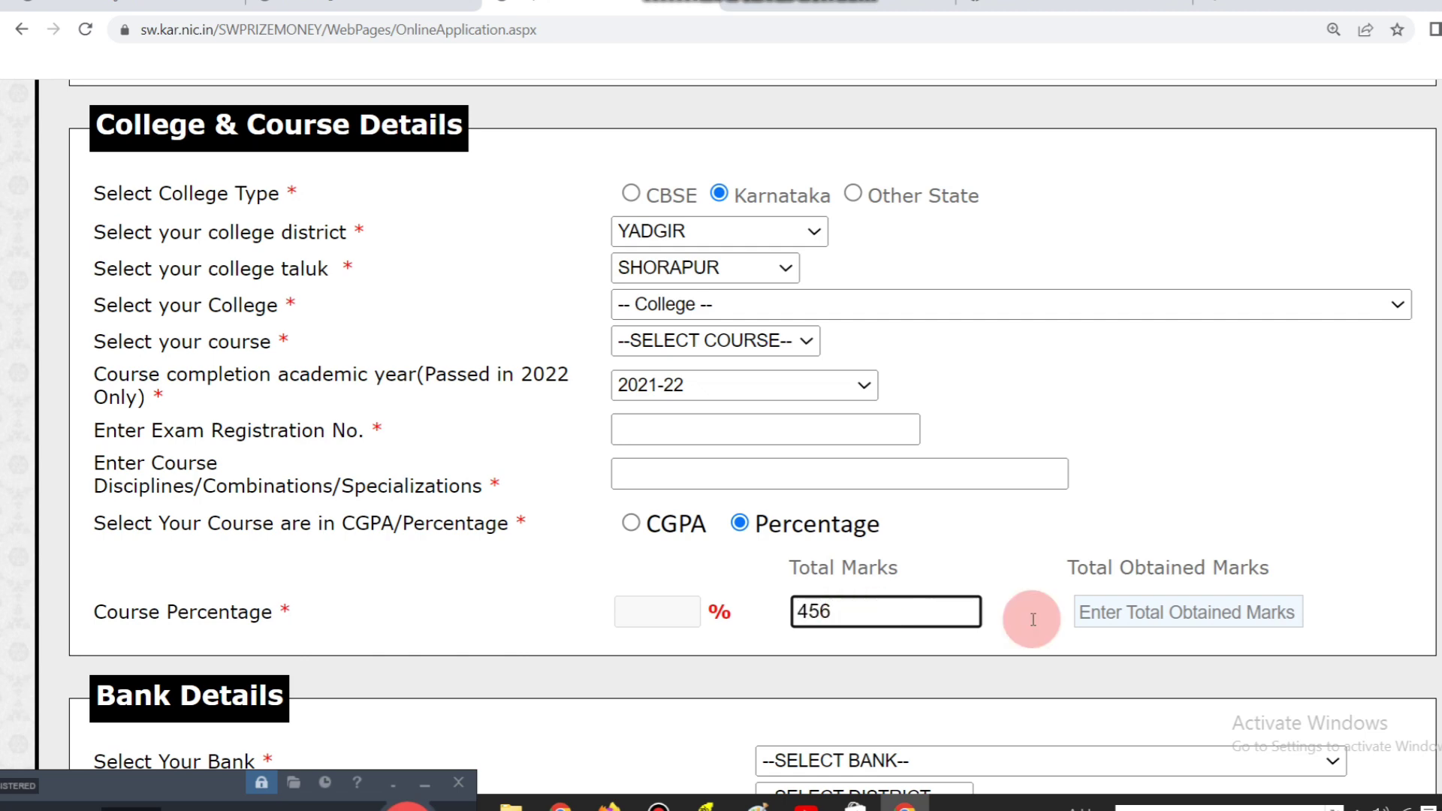
{"action": "left_click", "coordinate": [1240, 610]}
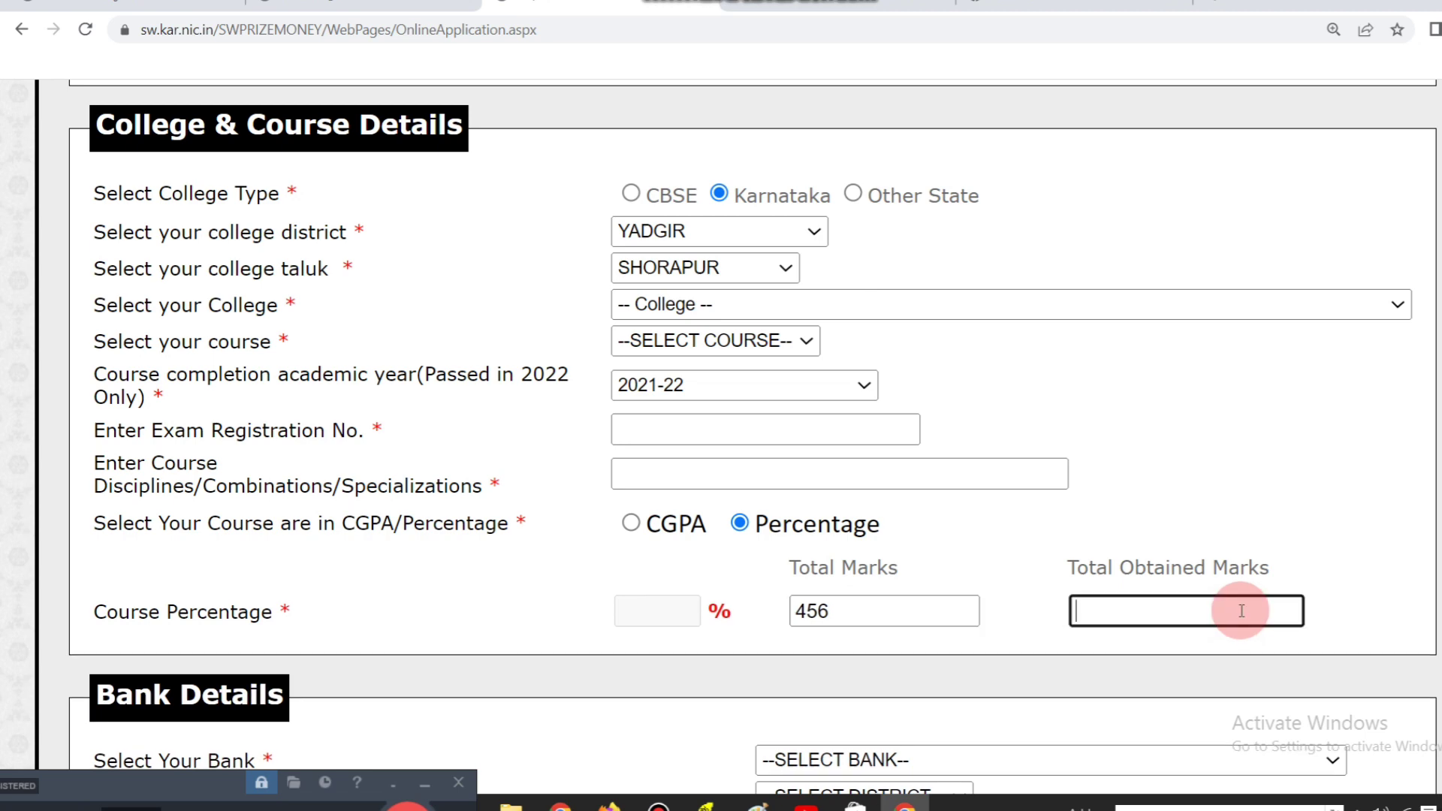
Set the course's total marks to 600 and the total obtained marks to 456 so the percentage is calculated
{"action": "key", "text": "shift+Tab"}
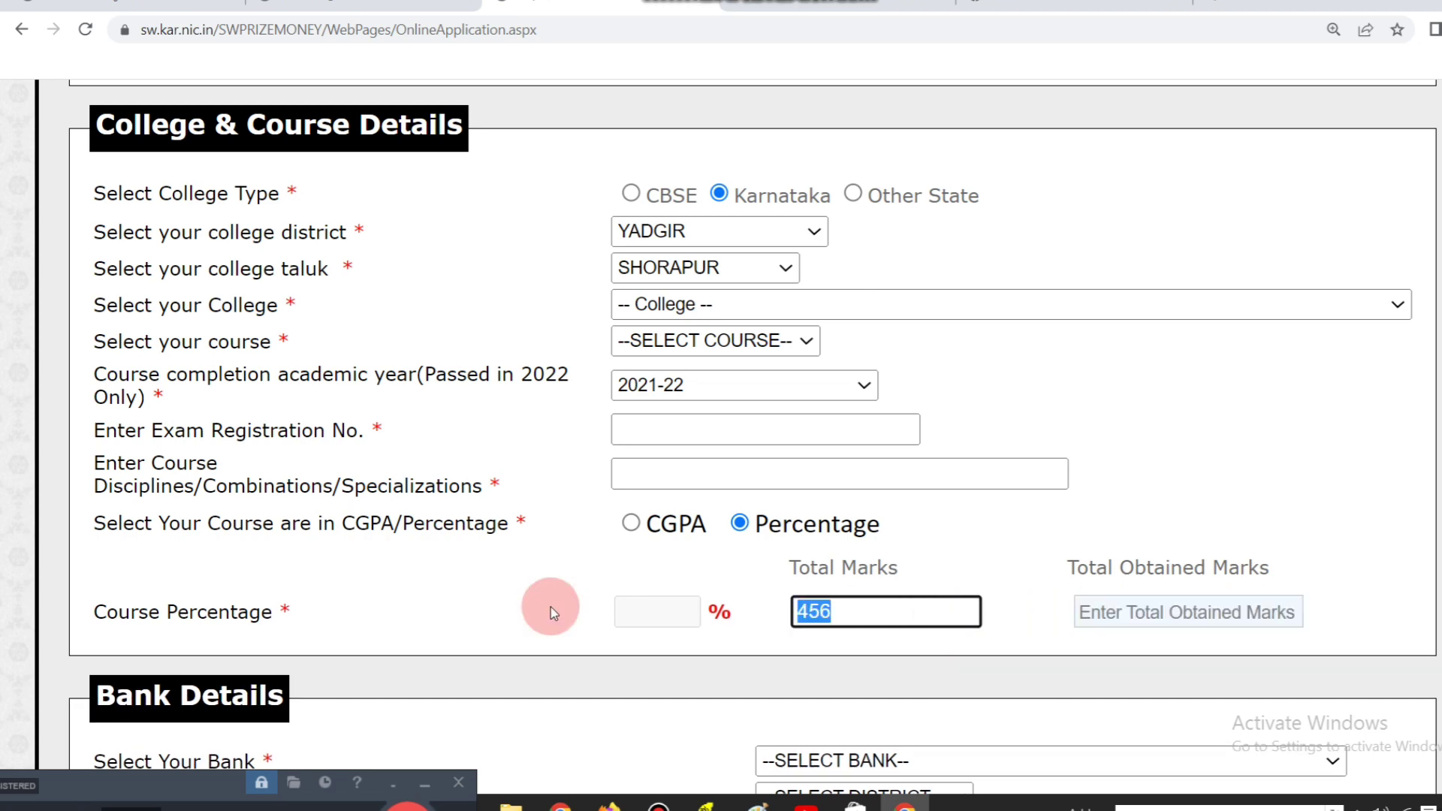
{"action": "key", "text": "BackSpace"}
{"action": "type", "text": "600"}
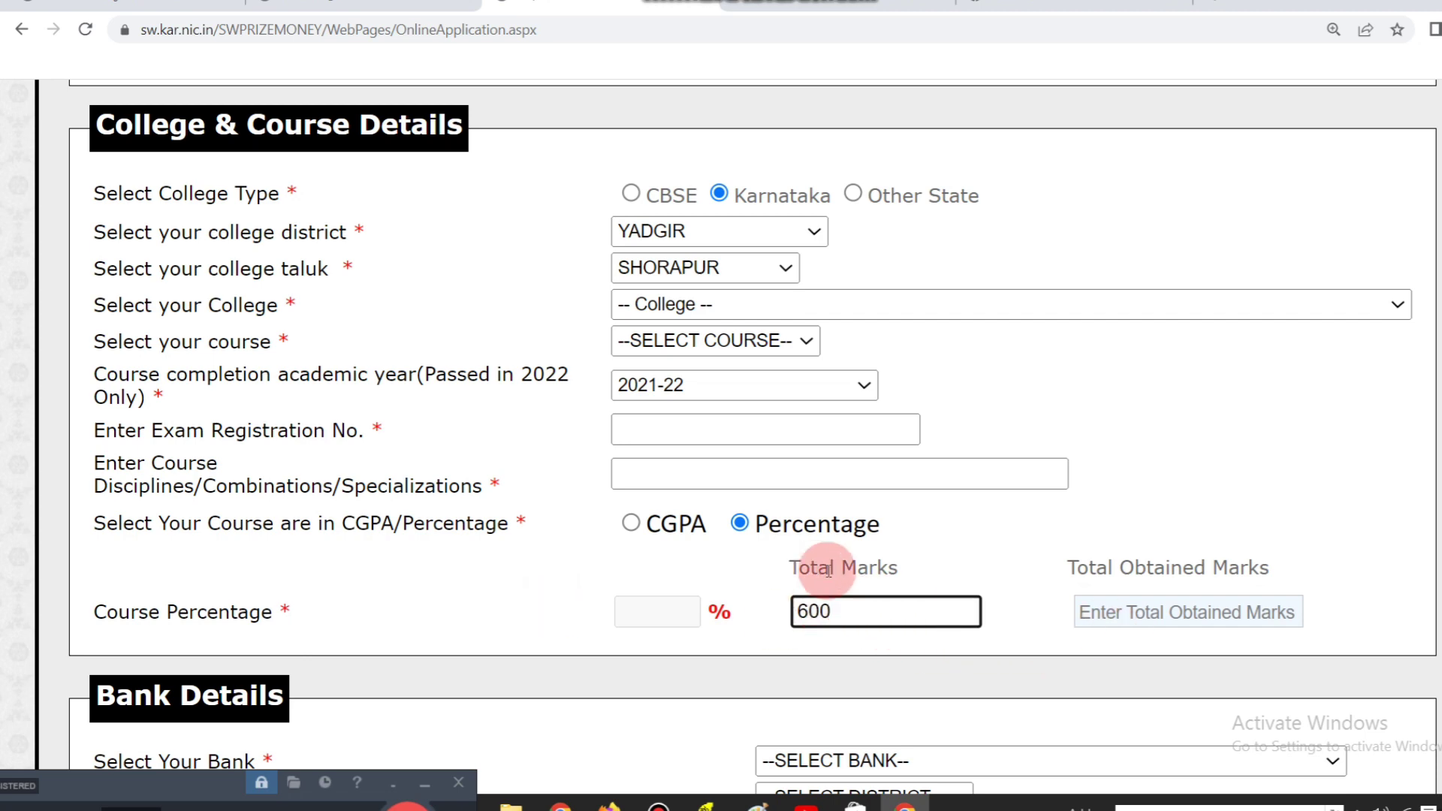
{"action": "left_click", "coordinate": [1133, 610]}
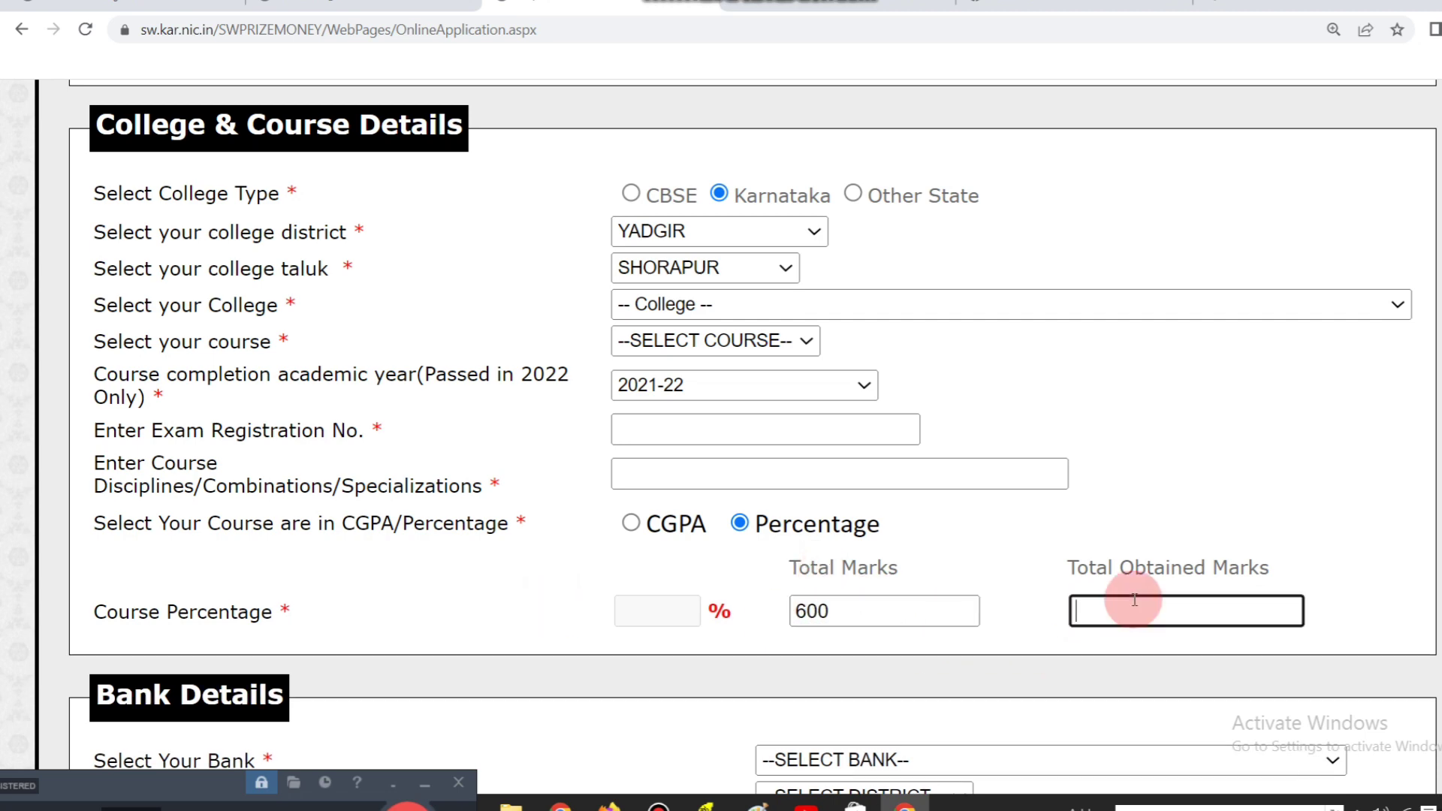
{"action": "type", "text": "456"}
{"action": "left_click", "coordinate": [1363, 598]}
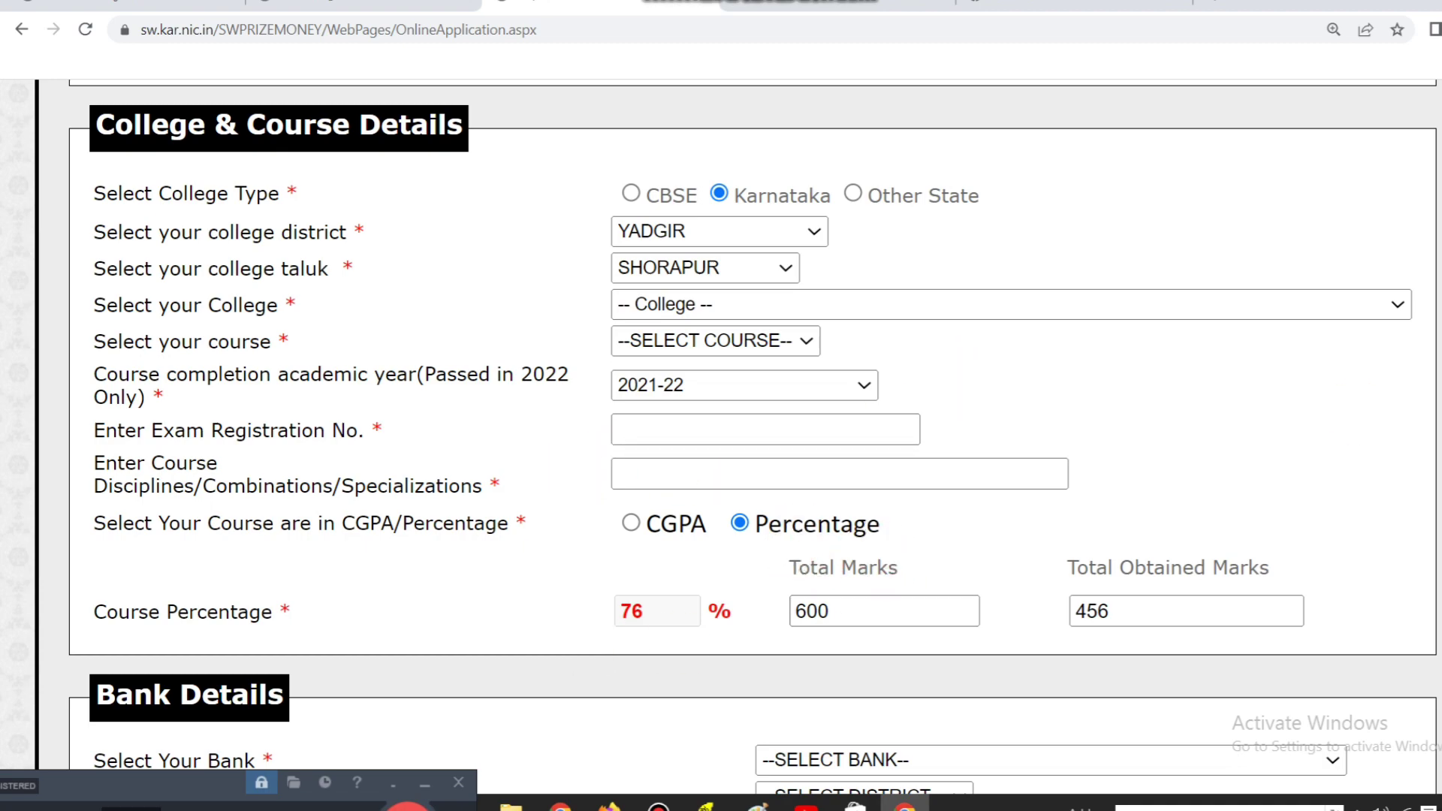
Set the branch district to YADGIR in the Bank Details, and check the bank, branch, account holder name and account number fields
{"action": "scroll", "coordinate": [524, 128], "scroll_direction": "down", "scroll_amount": 6}
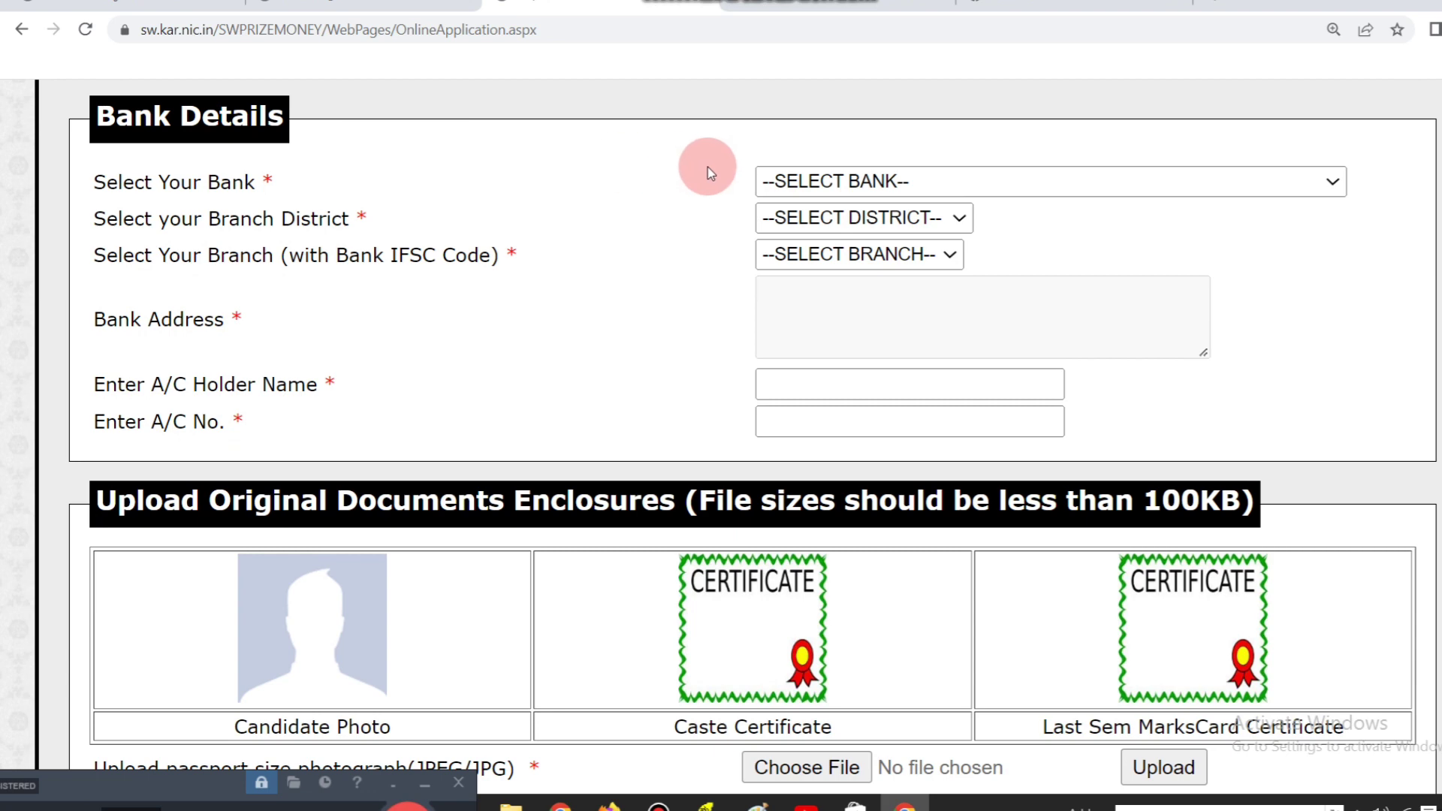
{"action": "left_click", "coordinate": [872, 184]}
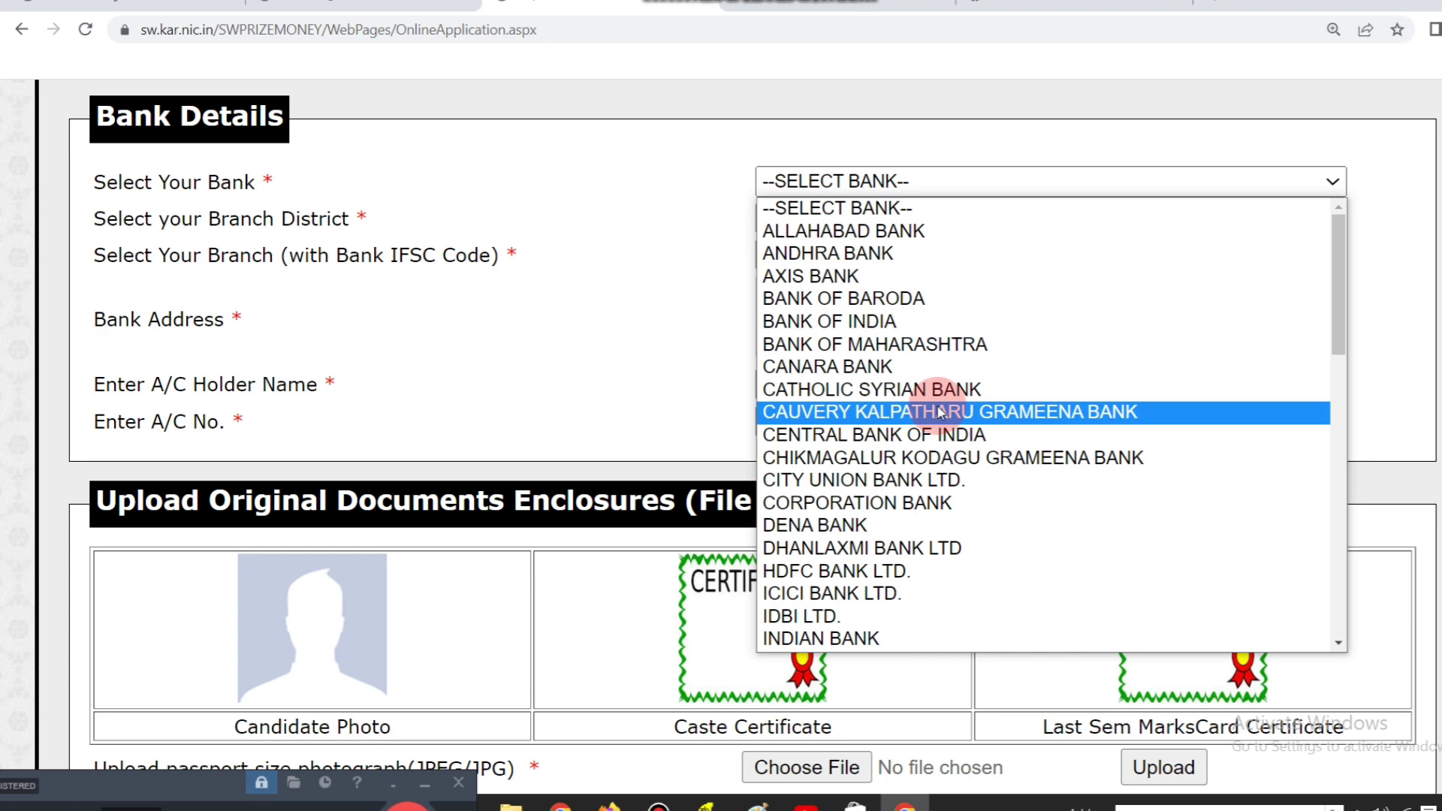
{"action": "left_click", "coordinate": [827, 217]}
{"action": "left_click", "coordinate": [827, 217]}
{"action": "scroll", "coordinate": [893, 654], "scroll_direction": "down", "scroll_amount": 4}
{"action": "left_click", "coordinate": [869, 676]}
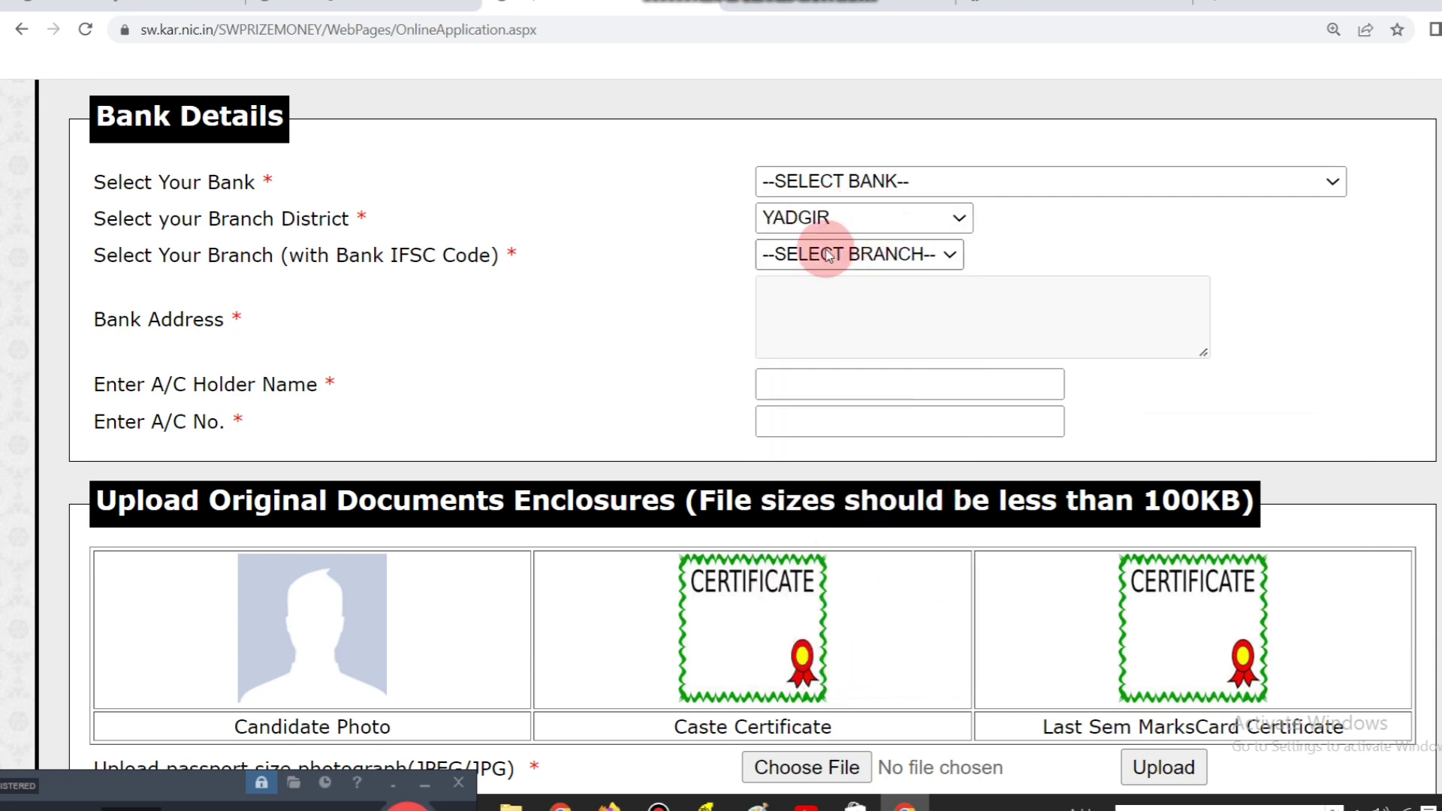
{"action": "left_click", "coordinate": [827, 255]}
{"action": "left_click", "coordinate": [504, 280]}
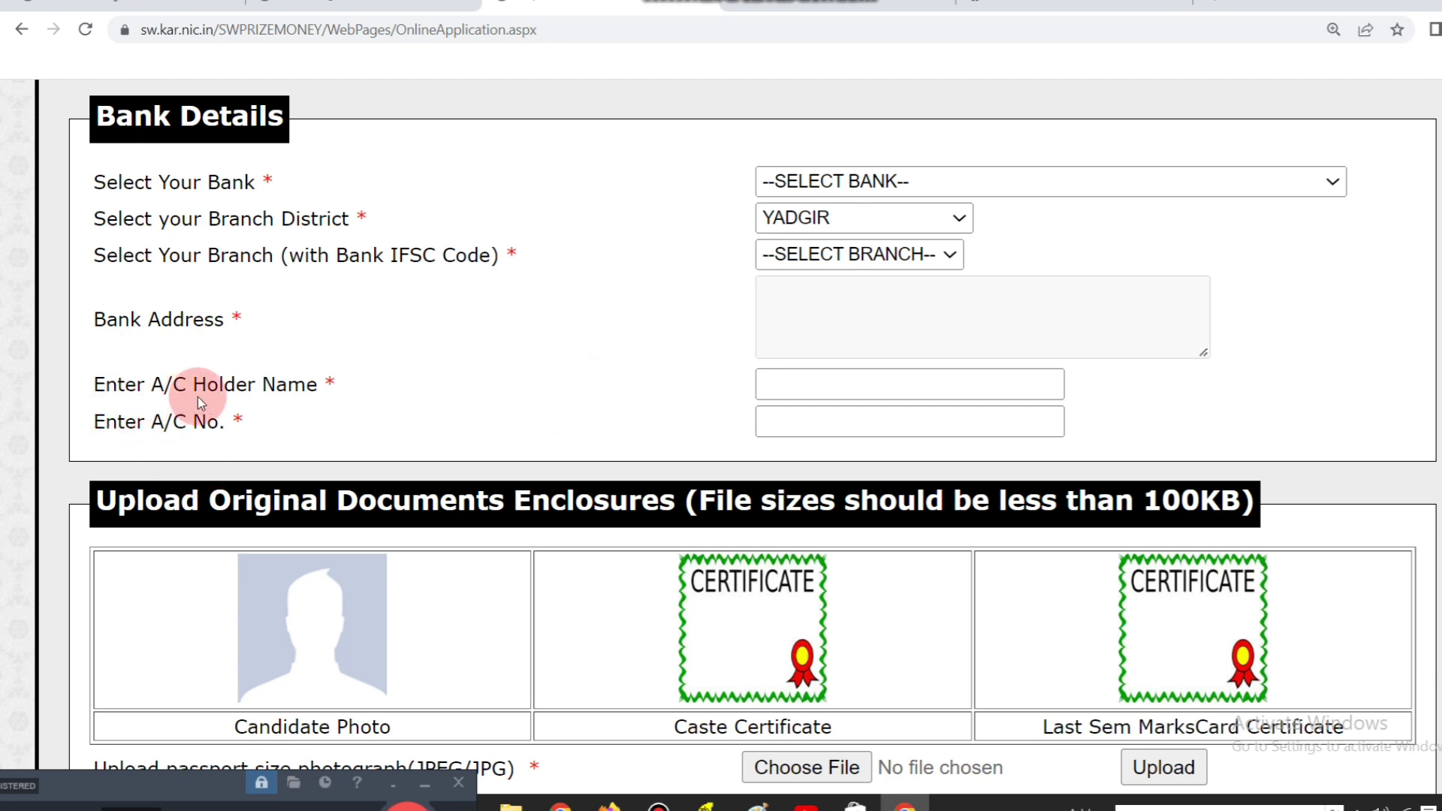
{"action": "left_click", "coordinate": [898, 388]}
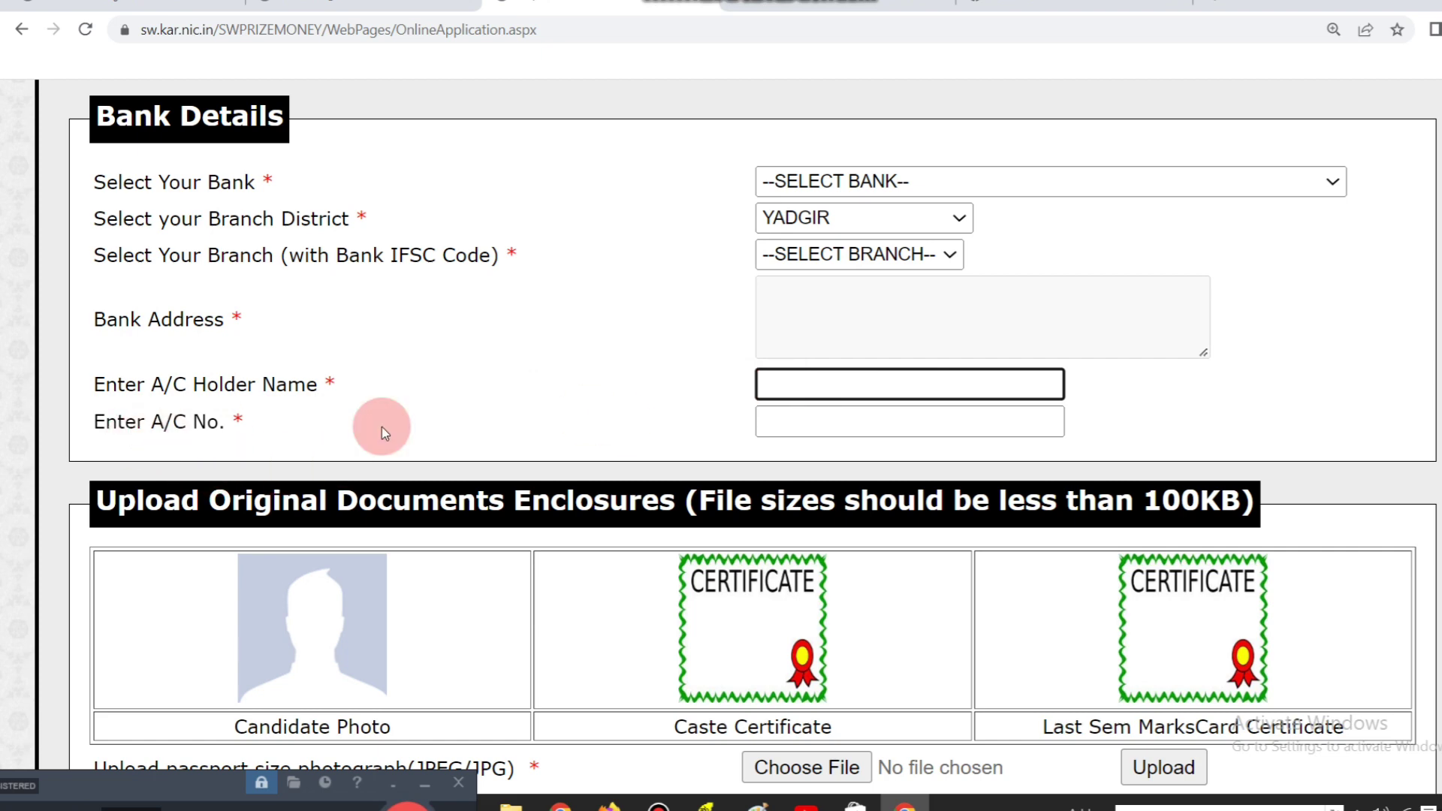
{"action": "left_click", "coordinate": [781, 419]}
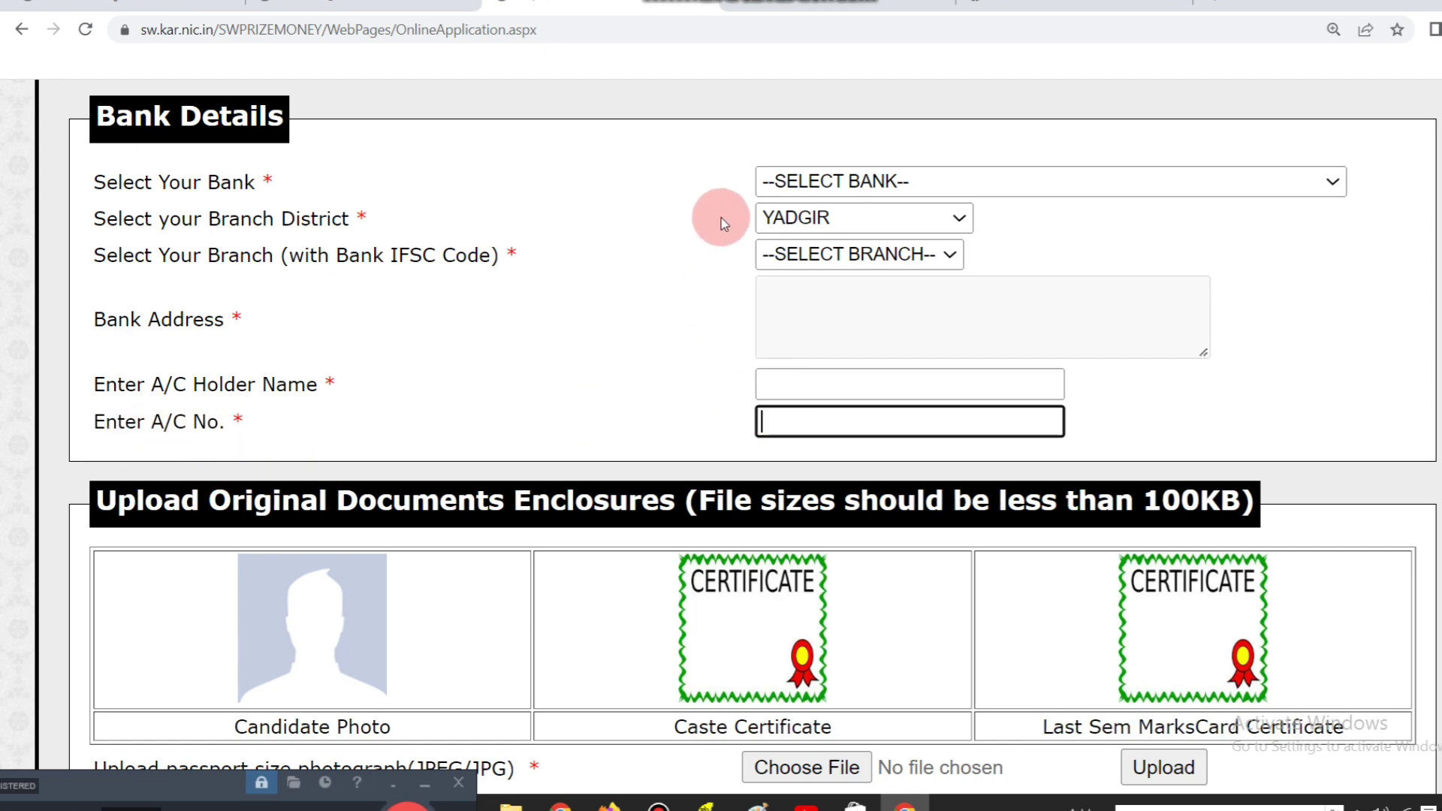
Review the required document enclosures and their file formats: candidate photo, caste certificate and last semester marks card
{"action": "scroll", "coordinate": [751, 248], "scroll_direction": "down", "scroll_amount": 5}
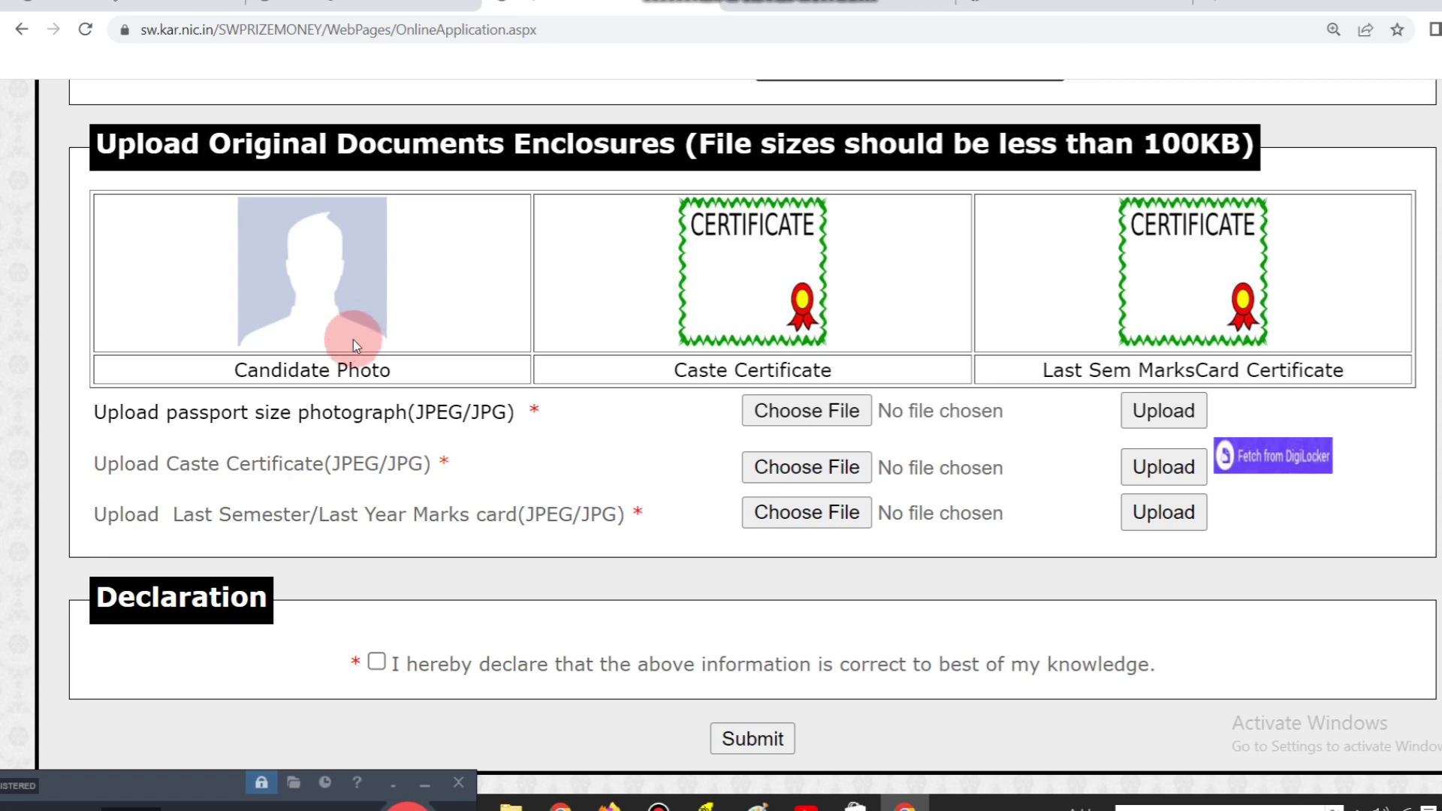
{"action": "left_click_drag", "start_coordinate": [219, 370], "coordinate": [412, 371]}
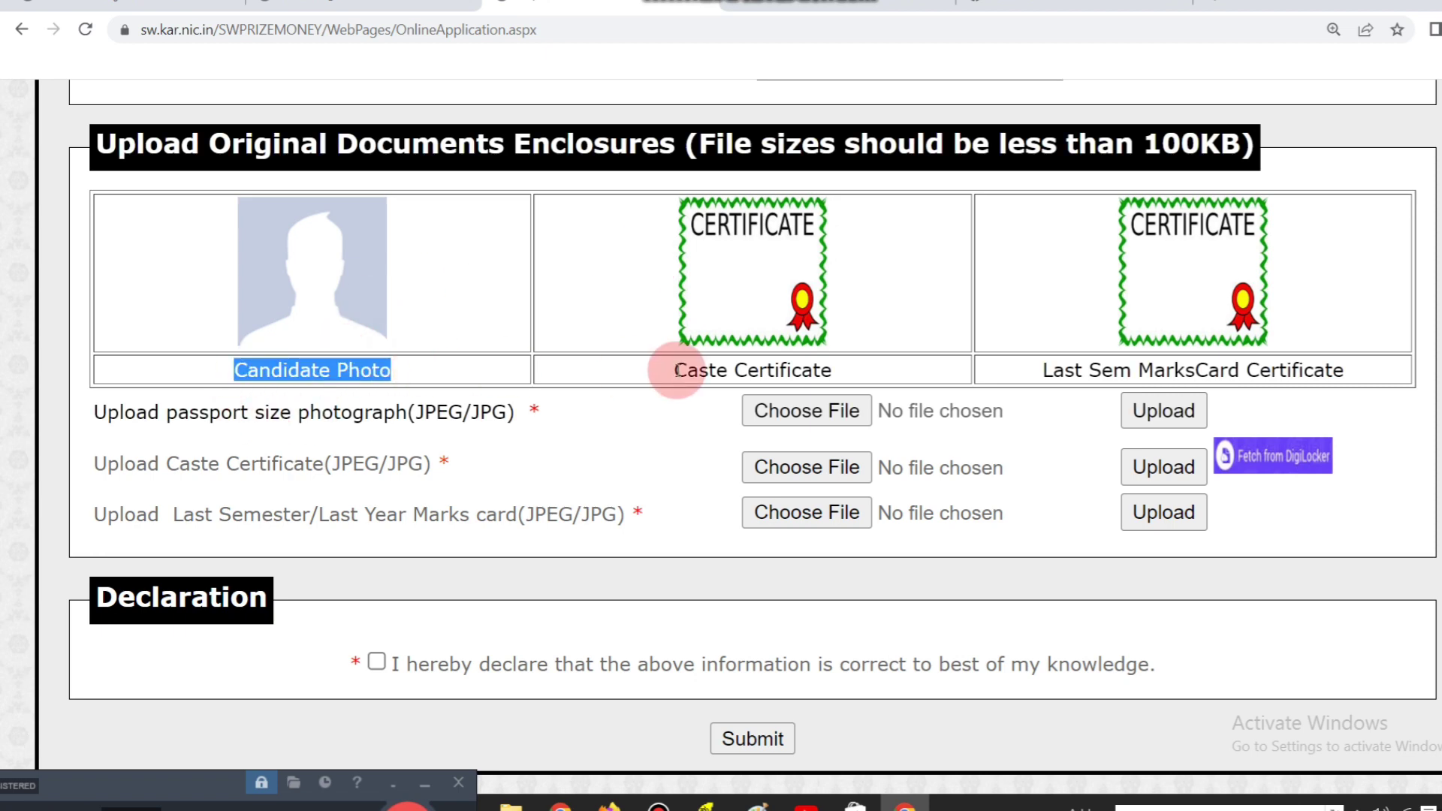
{"action": "left_click_drag", "start_coordinate": [678, 370], "coordinate": [862, 370]}
{"action": "left_click", "coordinate": [1038, 373]}
{"action": "left_click_drag", "start_coordinate": [1038, 373], "coordinate": [1352, 371]}
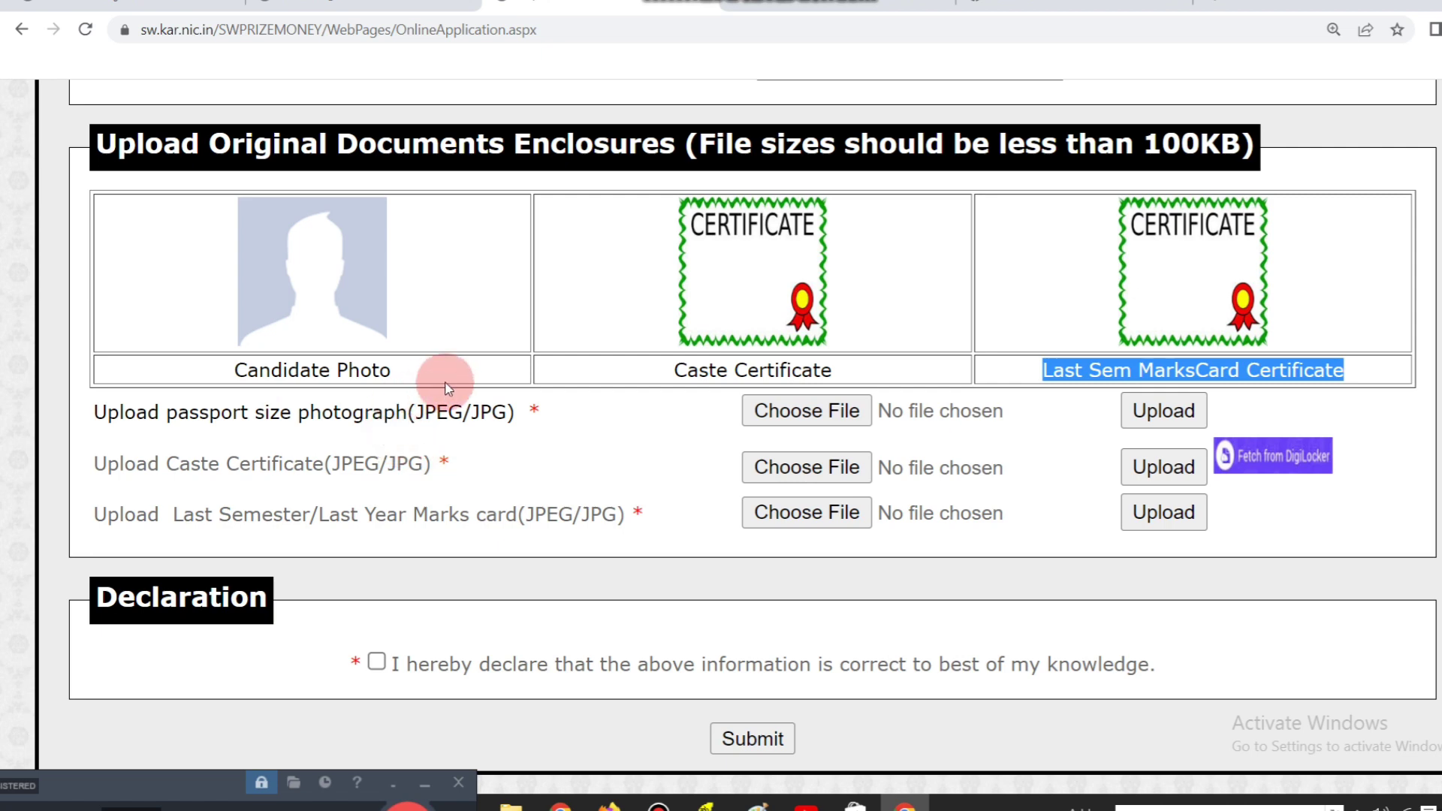
{"action": "left_click_drag", "start_coordinate": [415, 412], "coordinate": [508, 412]}
{"action": "left_click", "coordinate": [409, 464]}
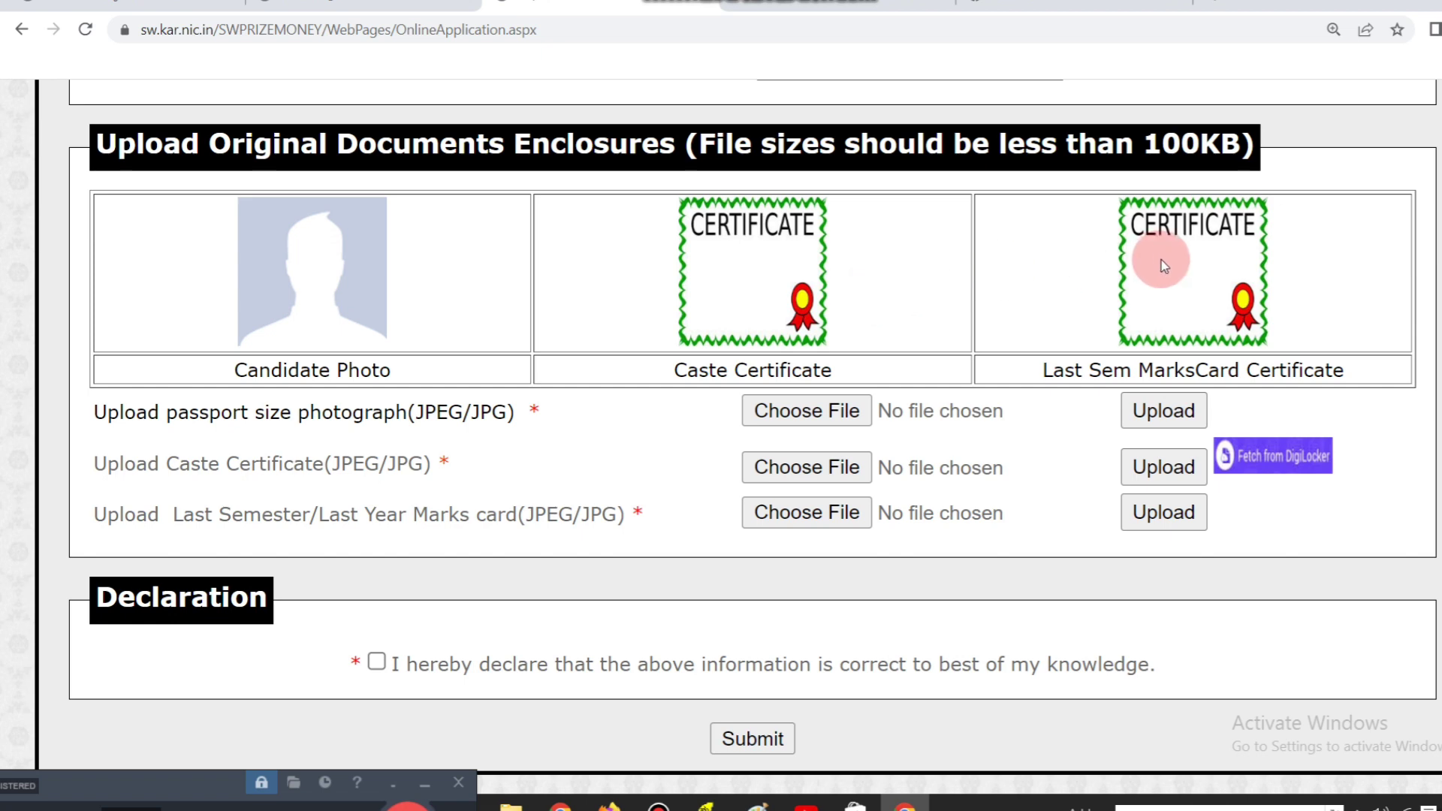
Accept the declaration that the information is correct and submit the application
{"action": "scroll", "coordinate": [452, 547], "scroll_direction": "down", "scroll_amount": 1}
{"action": "scroll", "coordinate": [452, 553], "scroll_direction": "down", "scroll_amount": 2}
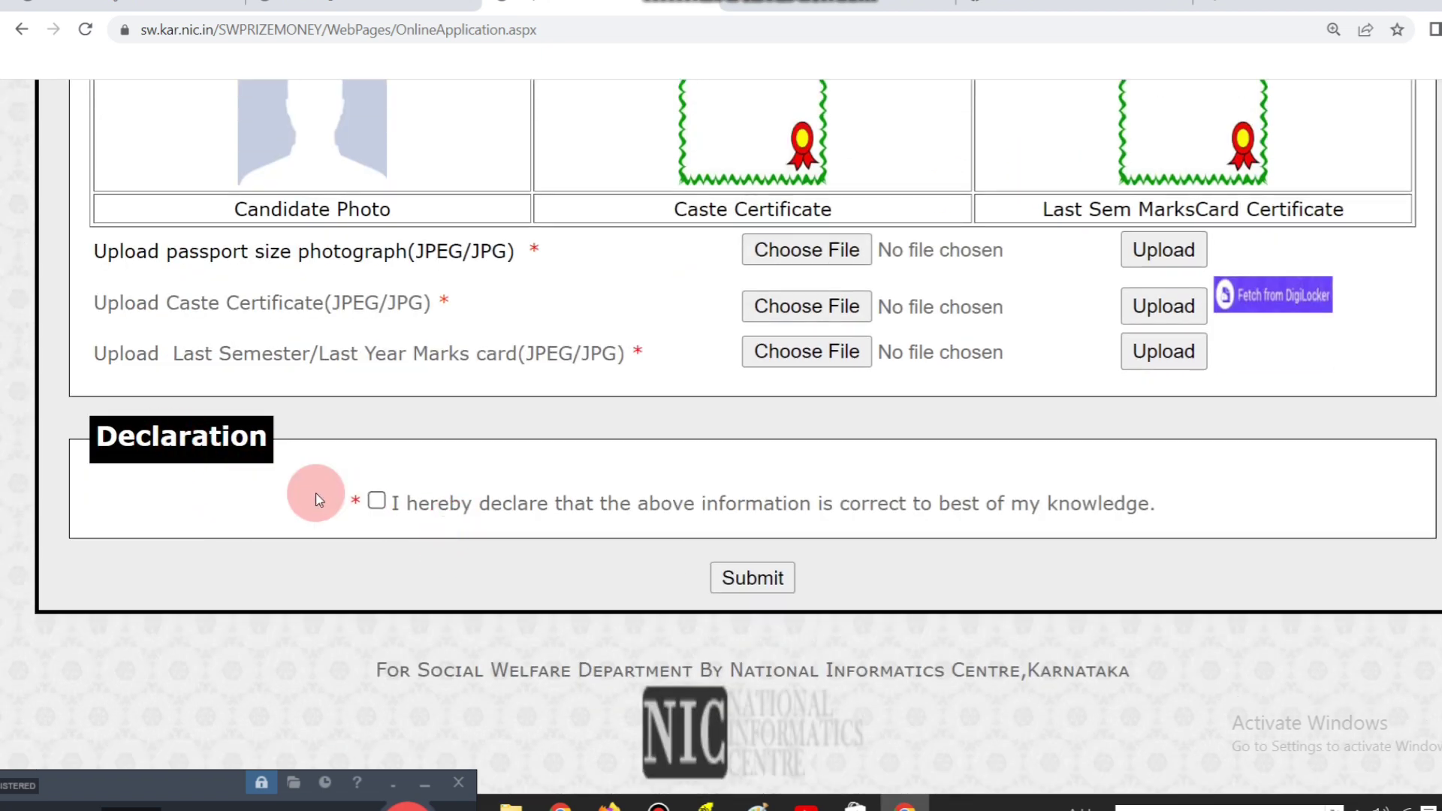
{"action": "left_click", "coordinate": [377, 502]}
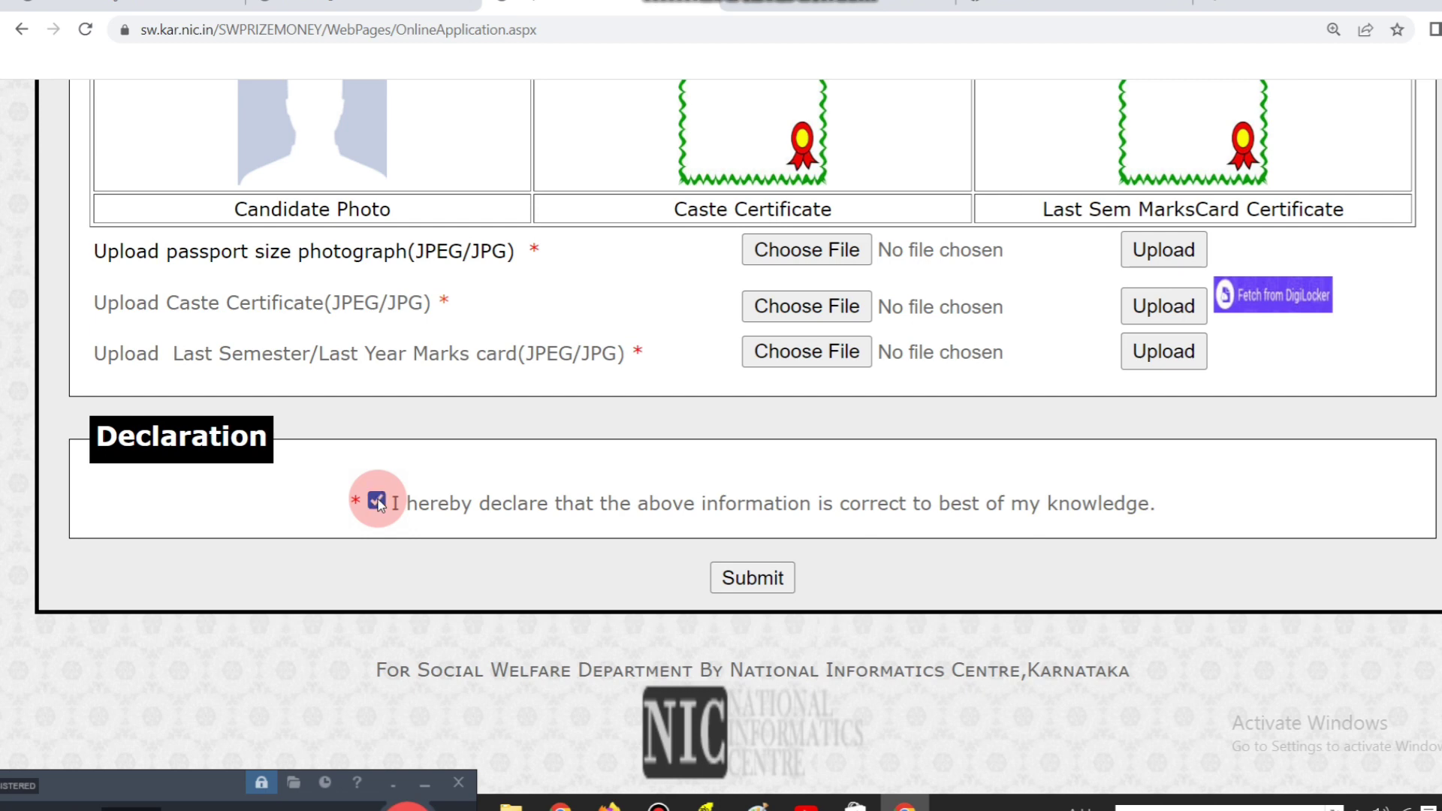
{"action": "left_click", "coordinate": [754, 580]}
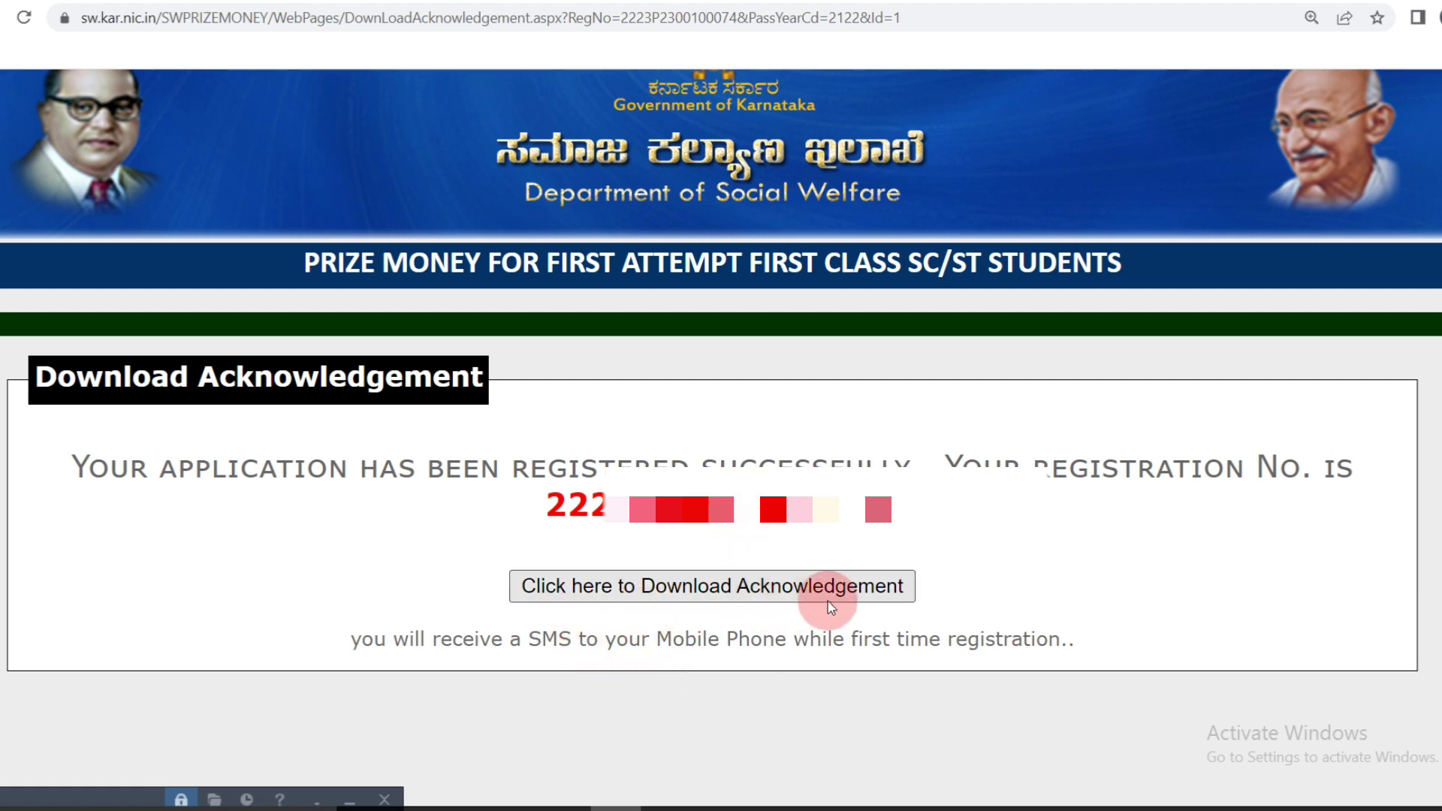
Download the acknowledgement of the registered prize money application
{"action": "left_click", "coordinate": [712, 594]}
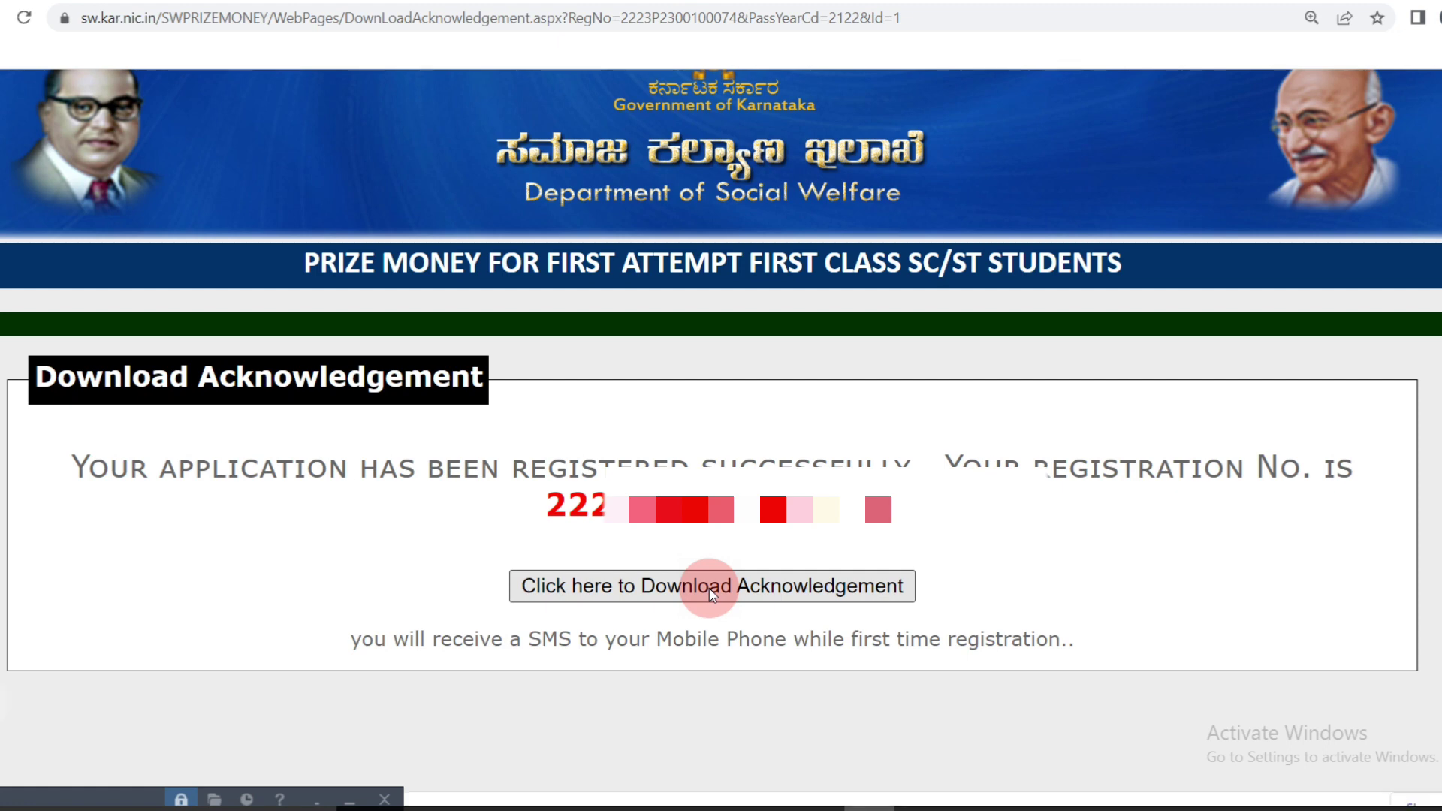